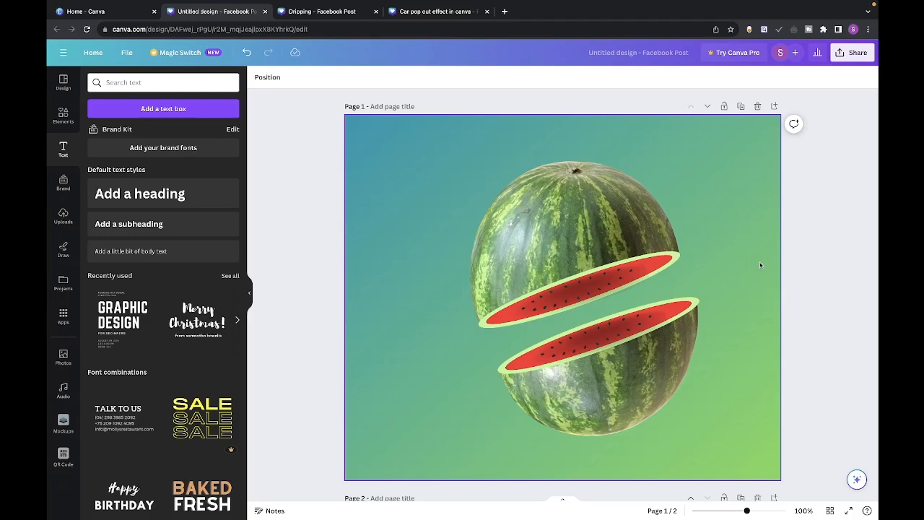
Step: Search the elements for "watermelon" and add the photo of the round, whole watermelon to the empty page 2
scroll(759, 265, down, 5)
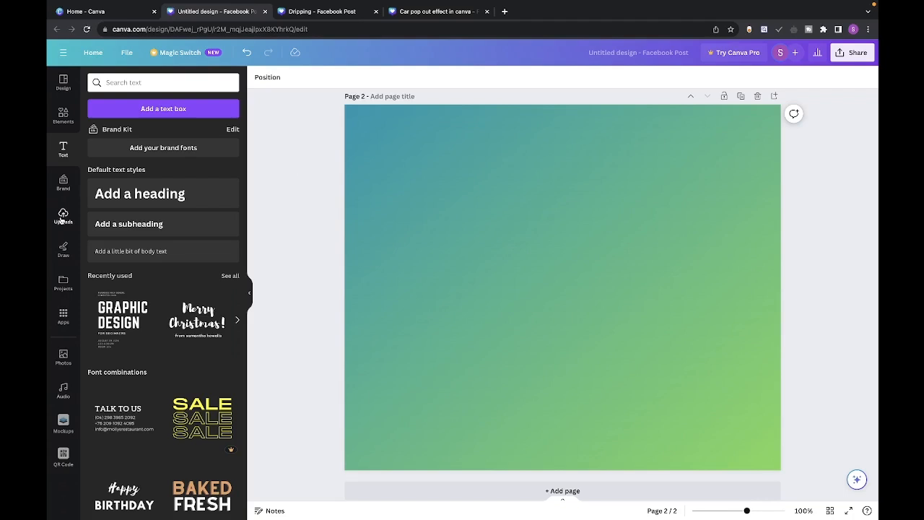
click(62, 116)
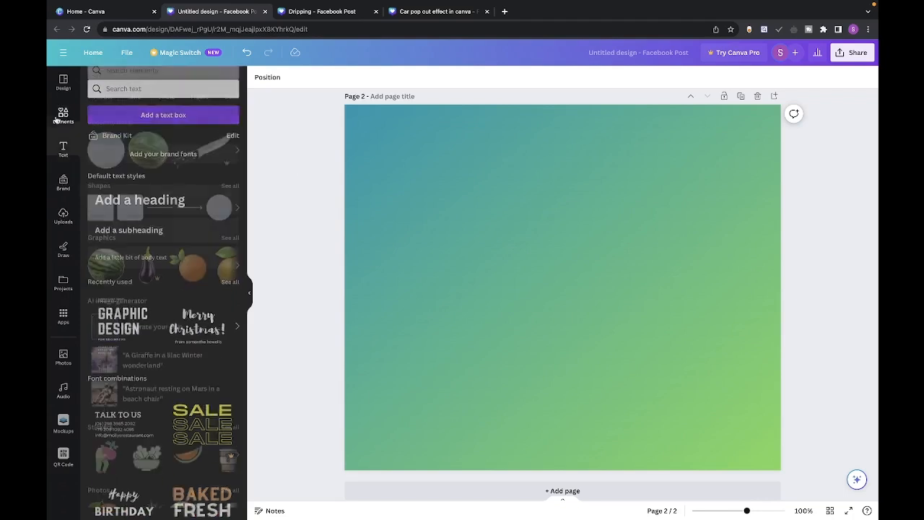
click(155, 81)
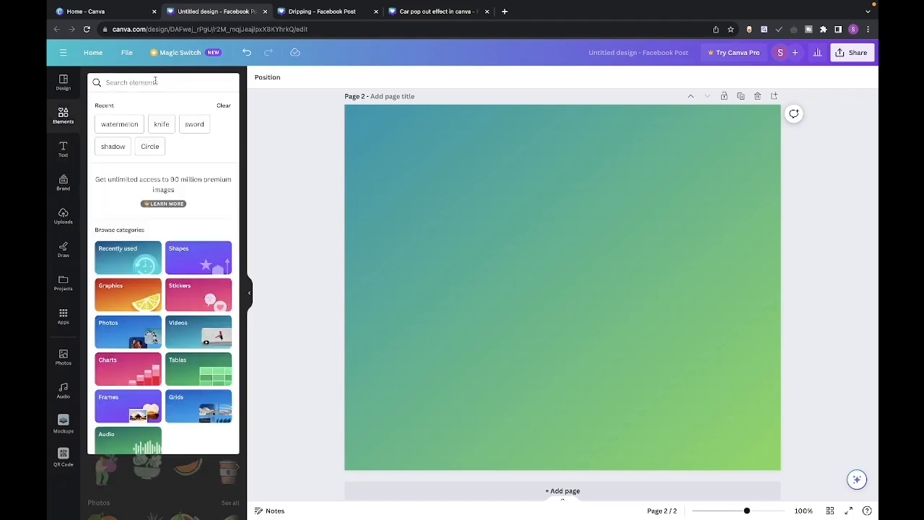
text(water)
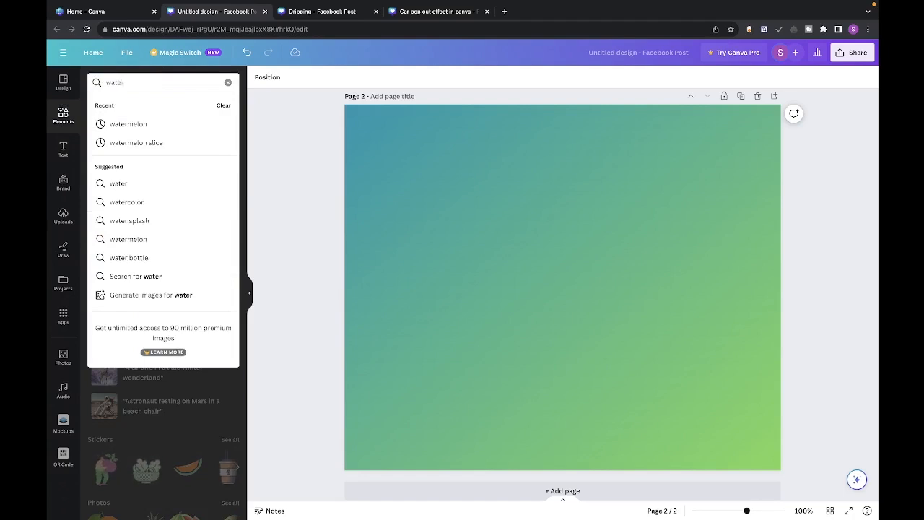
text(melon)
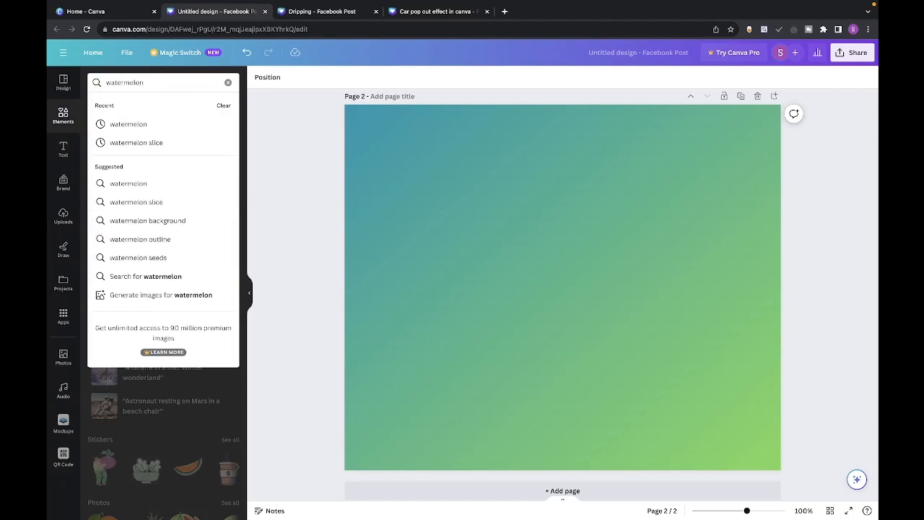
key(Return)
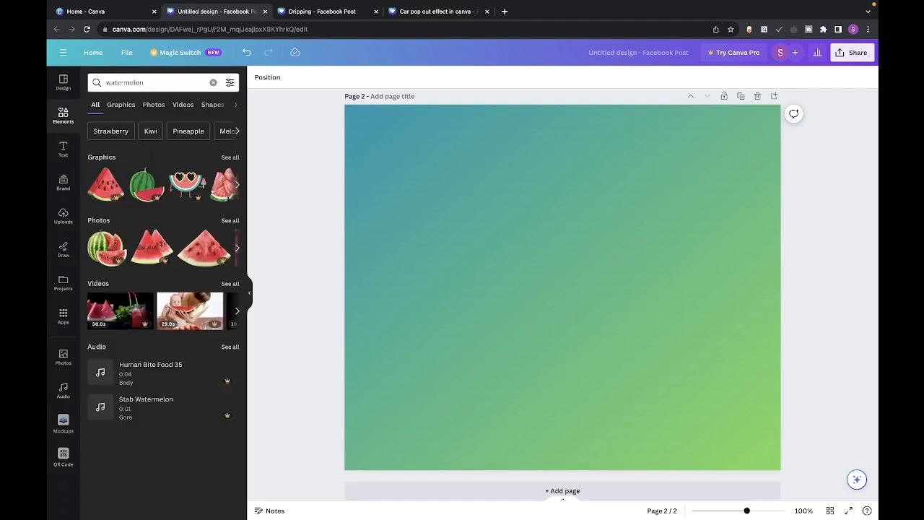
scroll(173, 246, right, 3)
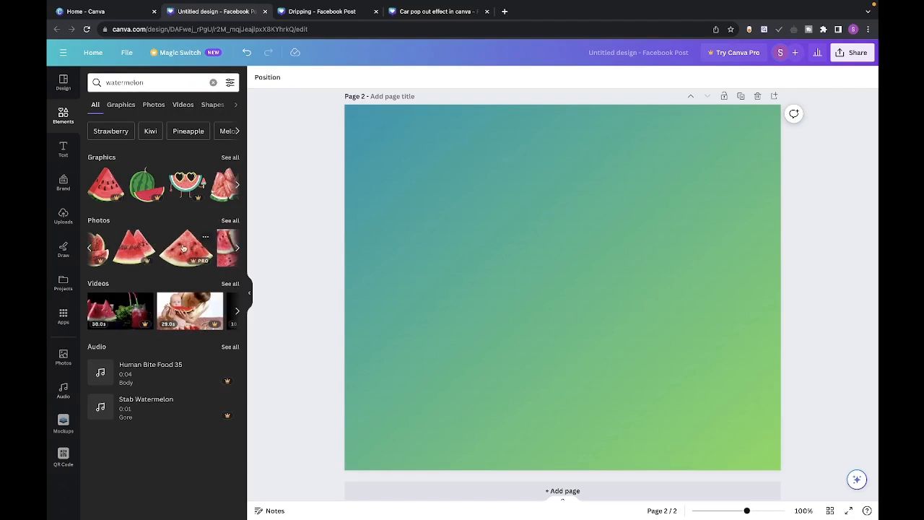
scroll(183, 247, right, 5)
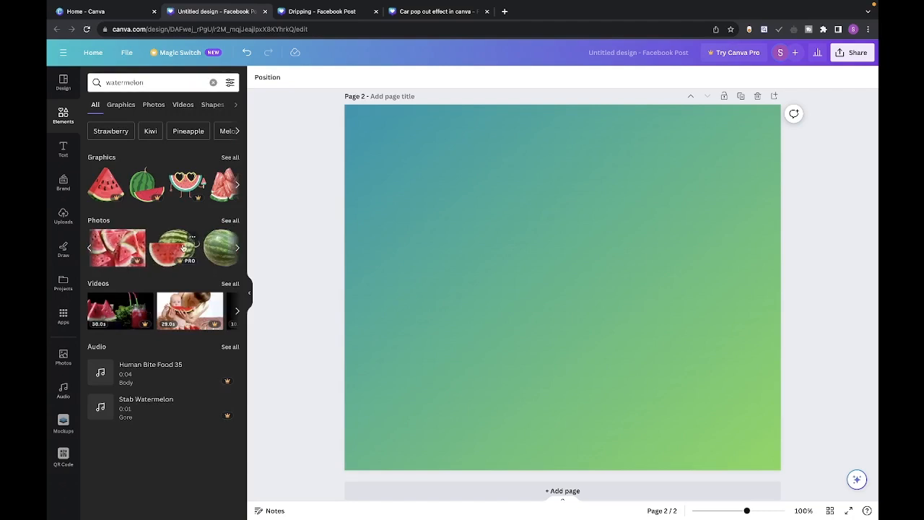
scroll(180, 247, right, 1)
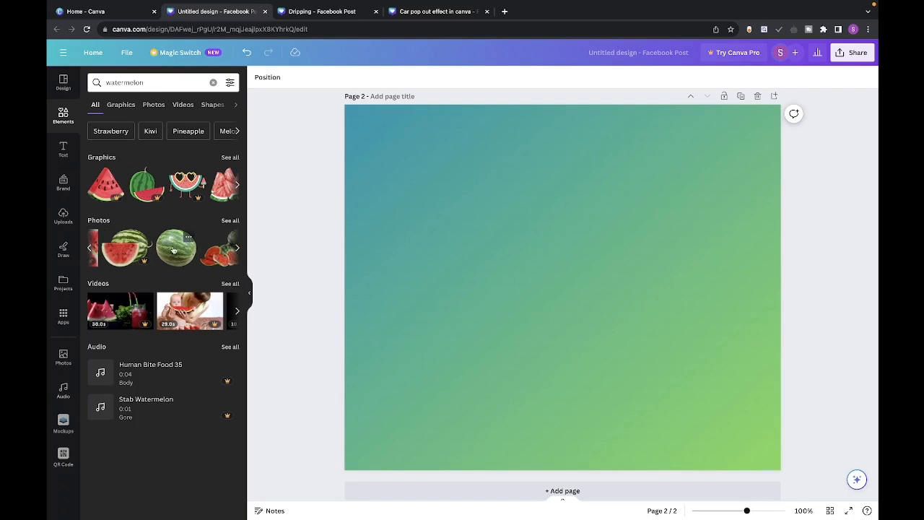
click(172, 251)
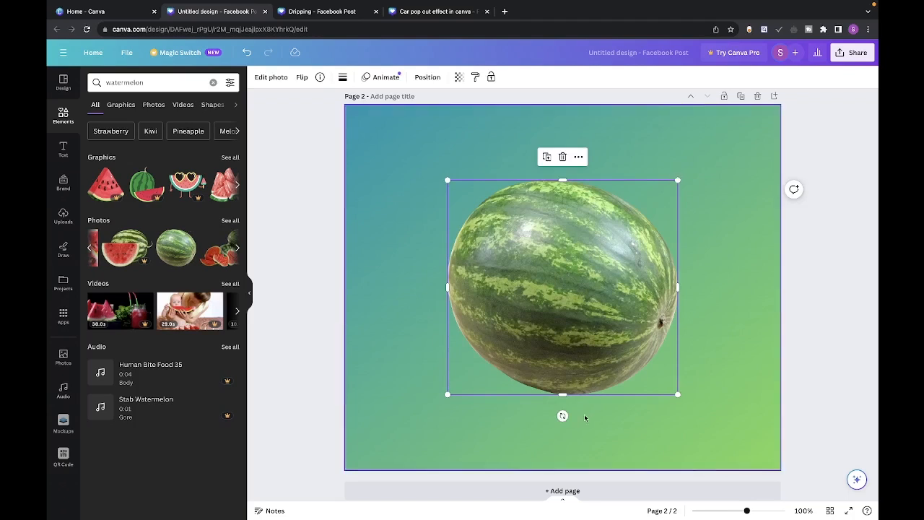
Step: Rotate the watermelon upright with its stem end on top, and paste a copy aligned exactly over it
drag(563, 415, 651, 251)
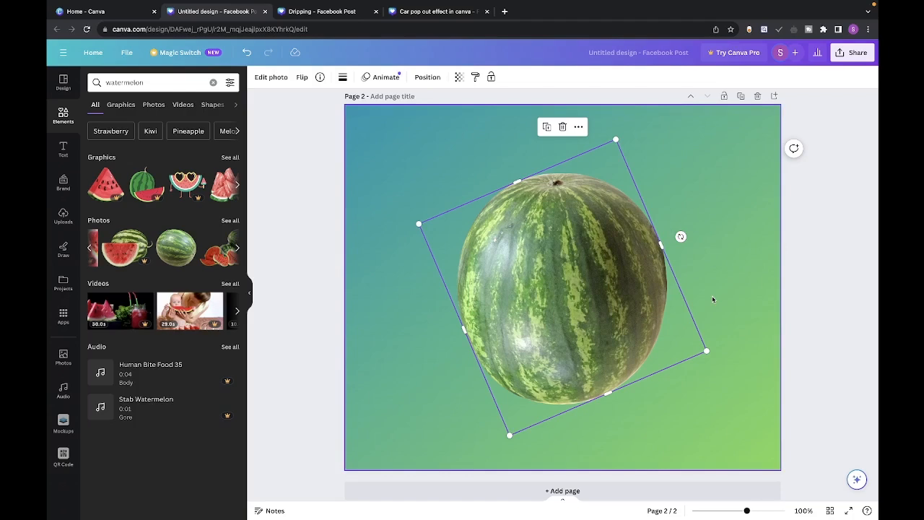
key(ctrl+c)
key(ctrl+v)
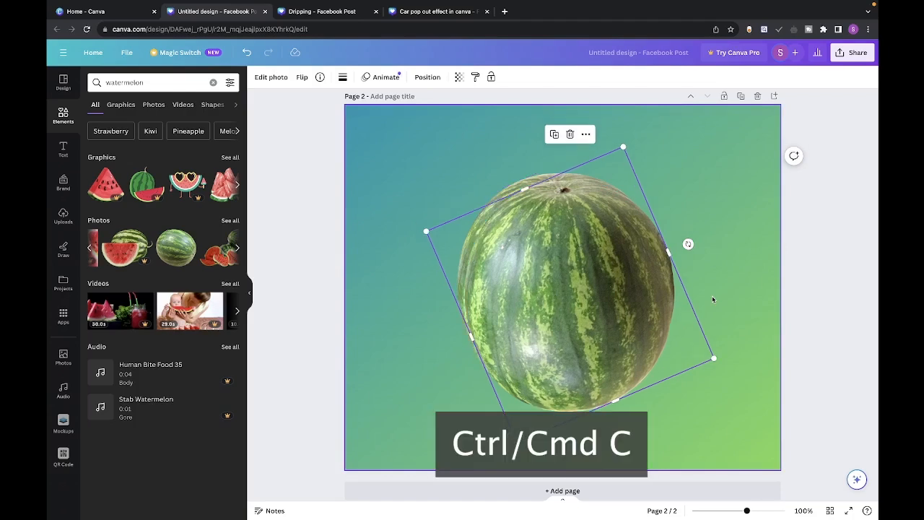
drag(626, 275, 620, 267)
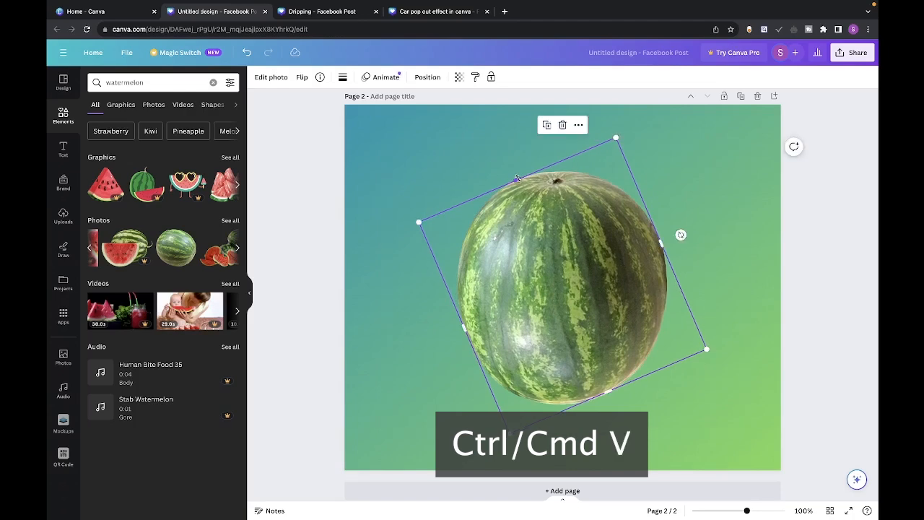
Step: Crop the copy to the lower half and the original to the upper half along the slanted cut, and move the upper half away
drag(517, 179, 575, 305)
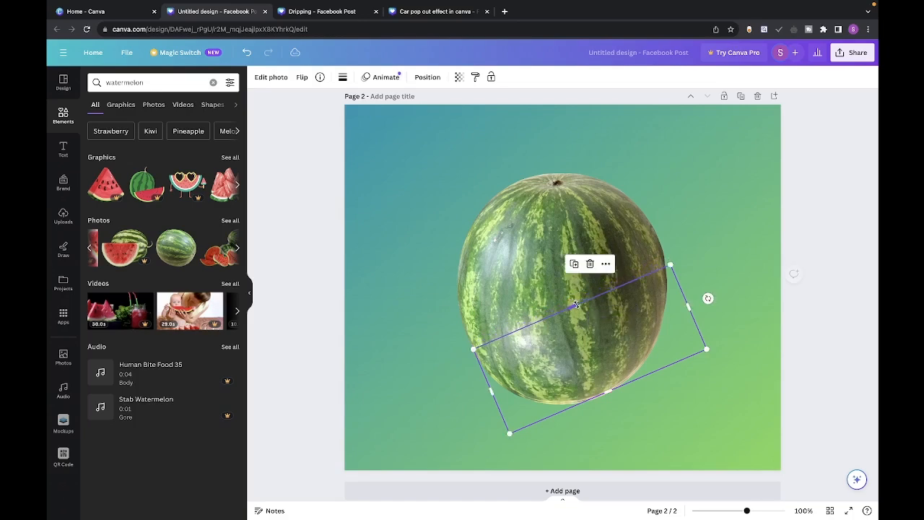
click(547, 263)
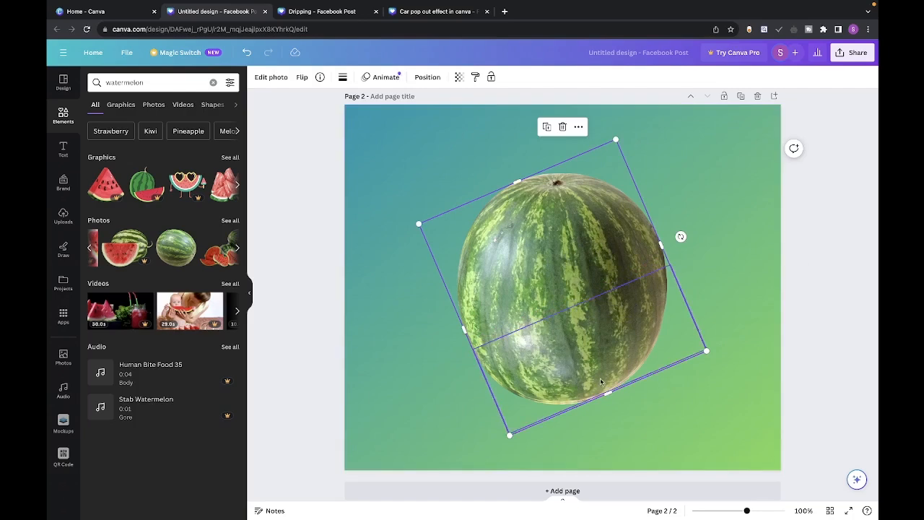
drag(609, 393, 553, 308)
click(672, 377)
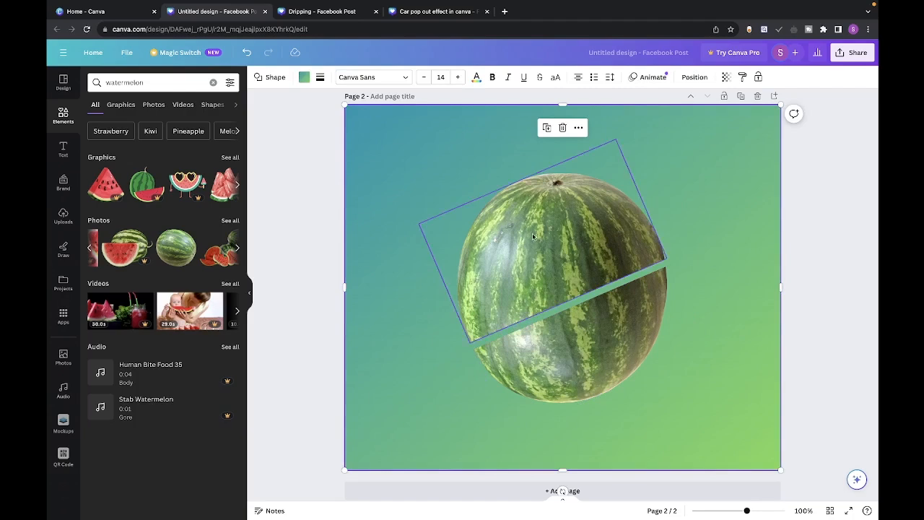
drag(533, 233, 518, 208)
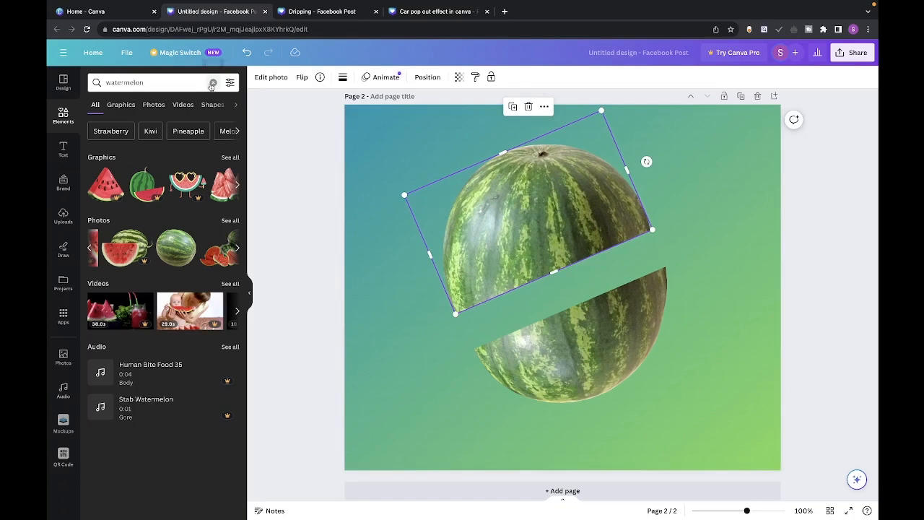
Step: Add a circle shape to the page, shrink it and stretch it sideways into a wide ellipse
click(213, 83)
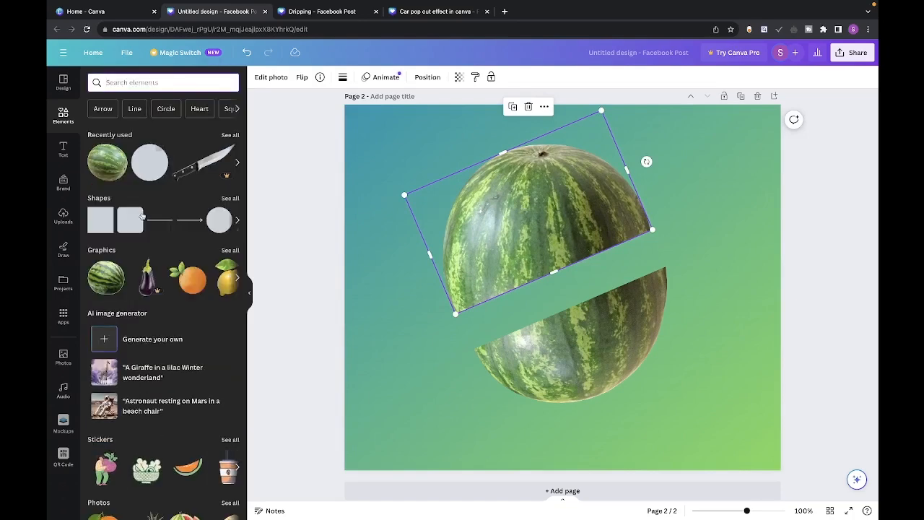
click(224, 220)
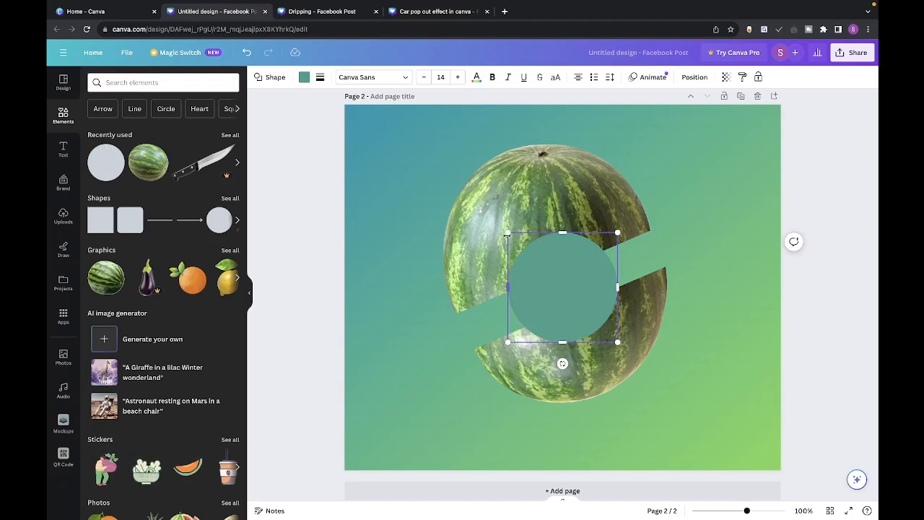
drag(508, 233, 541, 265)
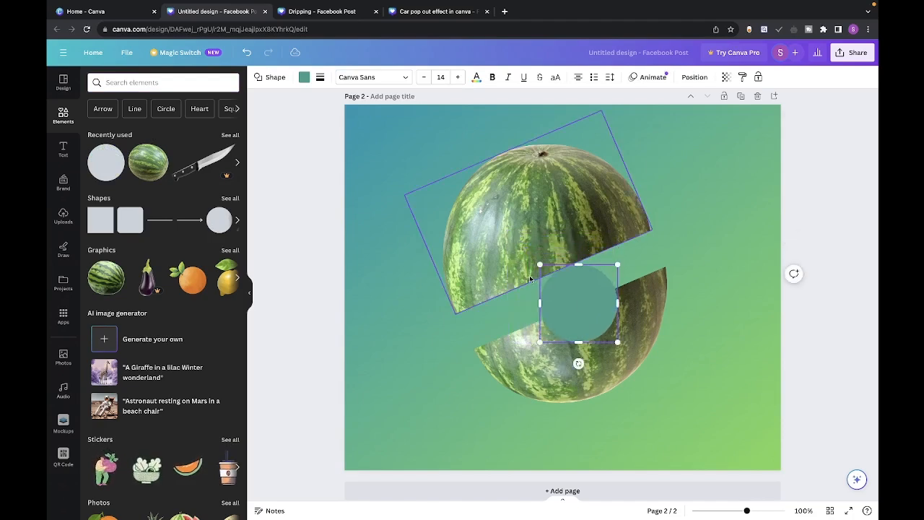
drag(542, 304, 446, 314)
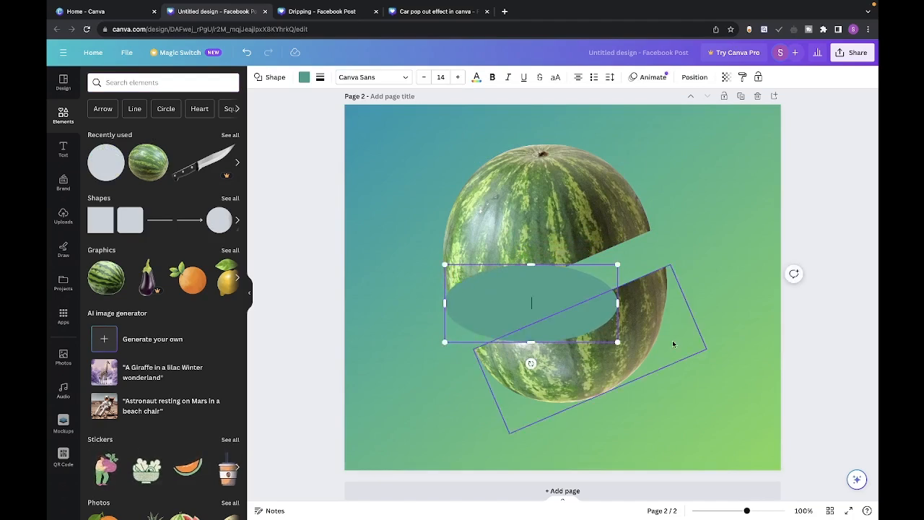
Step: Tilt the ellipse to match the slanted cut and stretch it across the full width of the lower watermelon half
drag(532, 363, 552, 359)
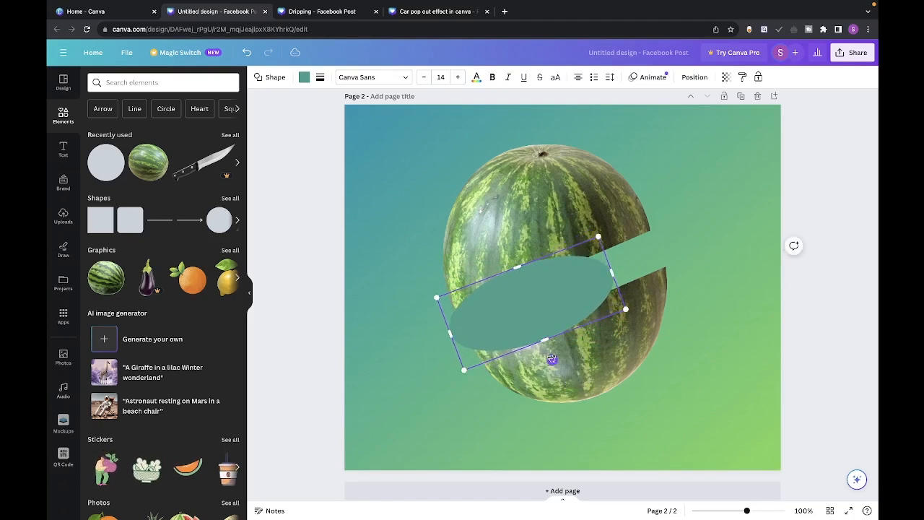
drag(538, 311, 561, 323)
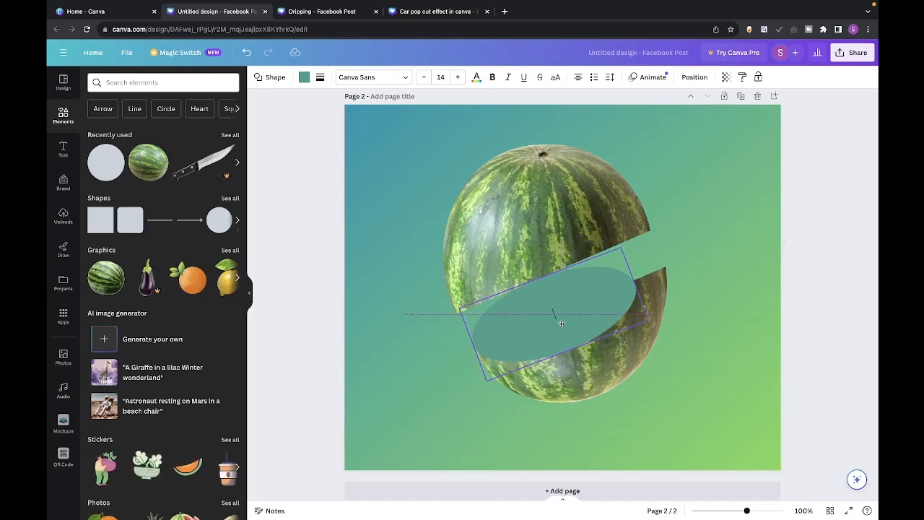
drag(561, 324, 561, 321)
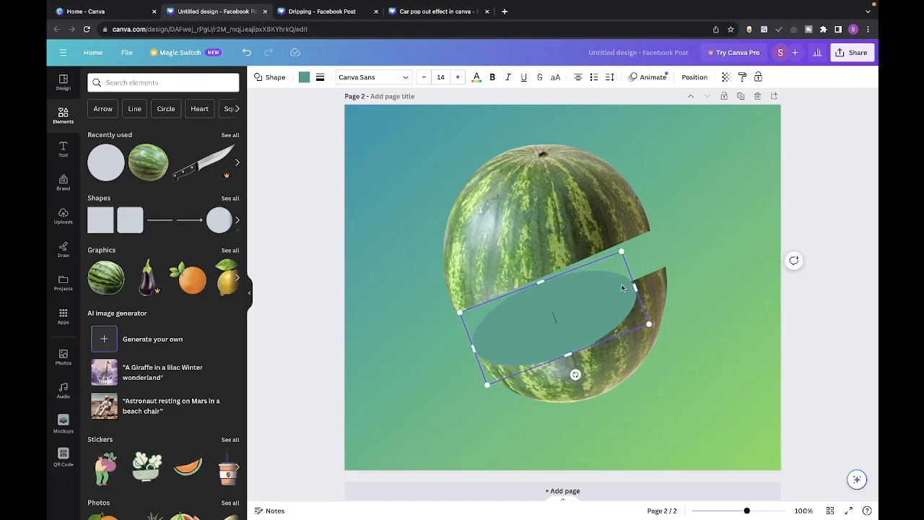
drag(635, 287, 665, 272)
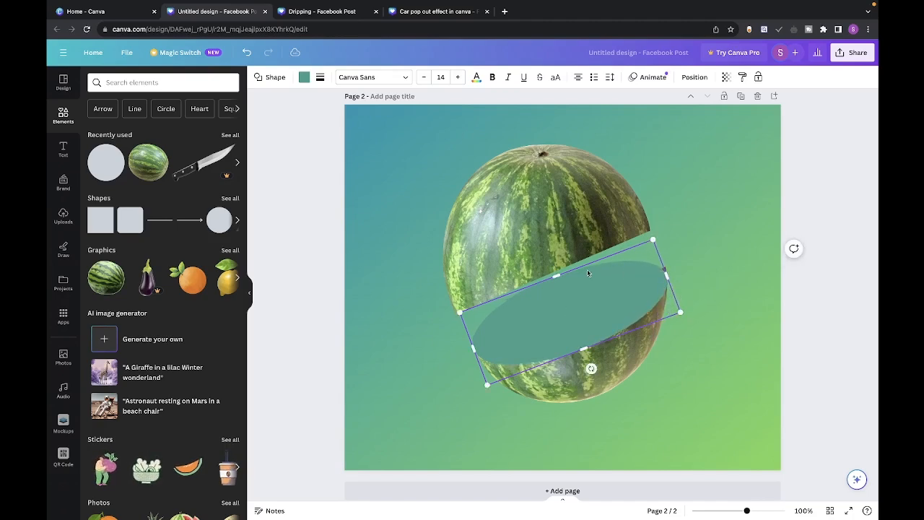
Step: Flatten the ellipse and fine-tune its size, angle and position to fit the cut face of the lower watermelon half
drag(558, 277, 570, 307)
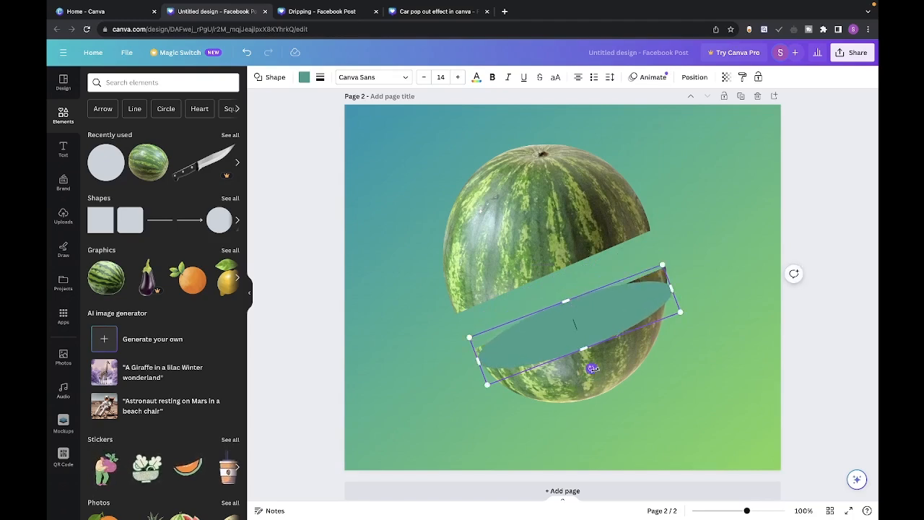
drag(611, 329, 603, 312)
drag(664, 270, 672, 295)
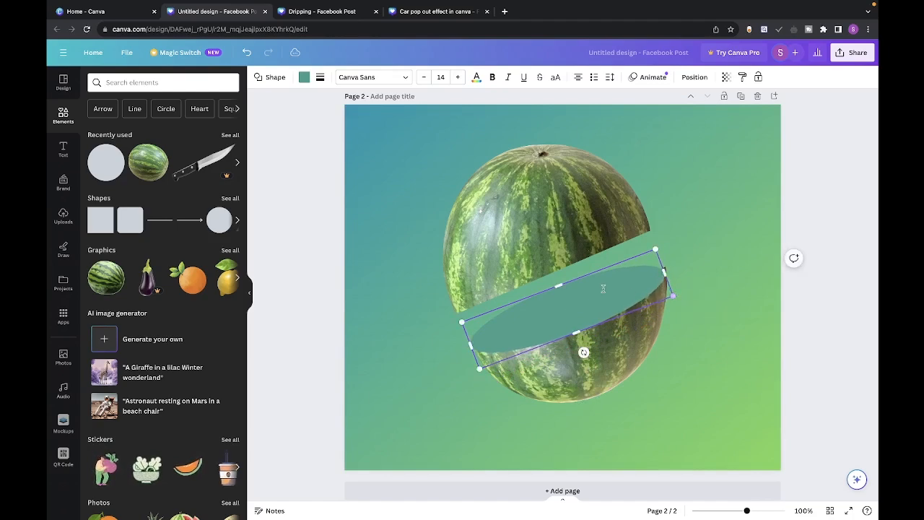
drag(563, 283, 569, 299)
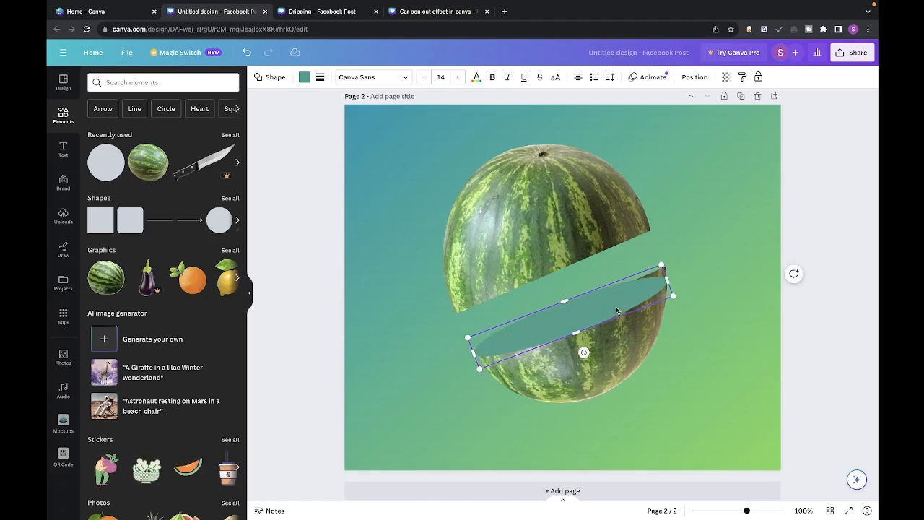
drag(583, 353, 583, 351)
drag(590, 317, 589, 313)
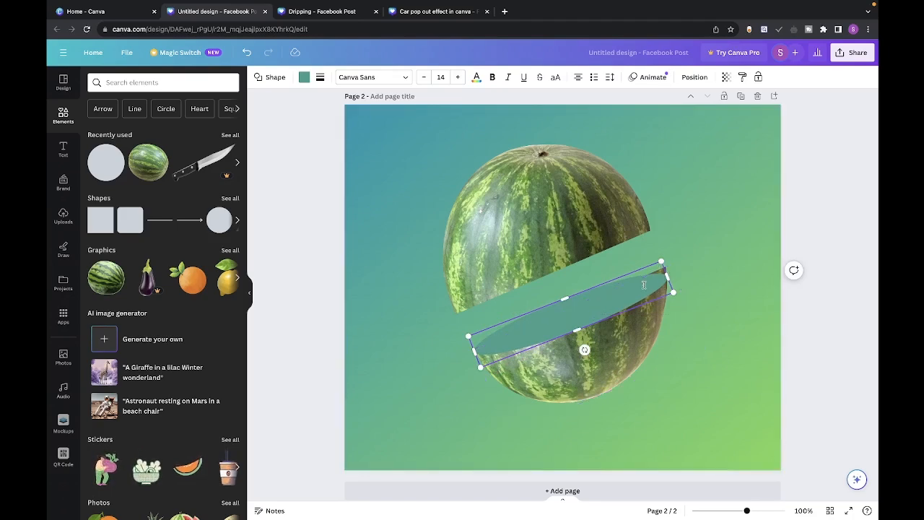
drag(652, 282, 649, 272)
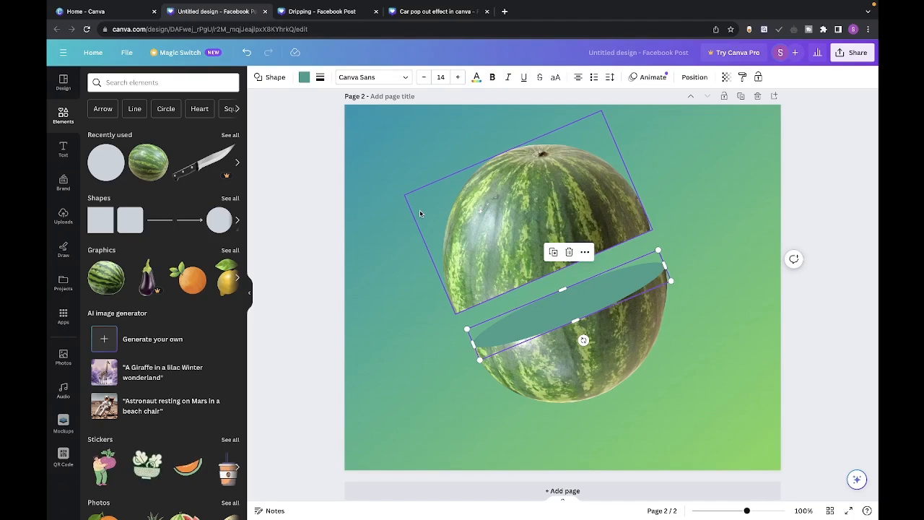
Step: Fill the ellipse on the lower half with the custom light green #C9FAA0
click(303, 77)
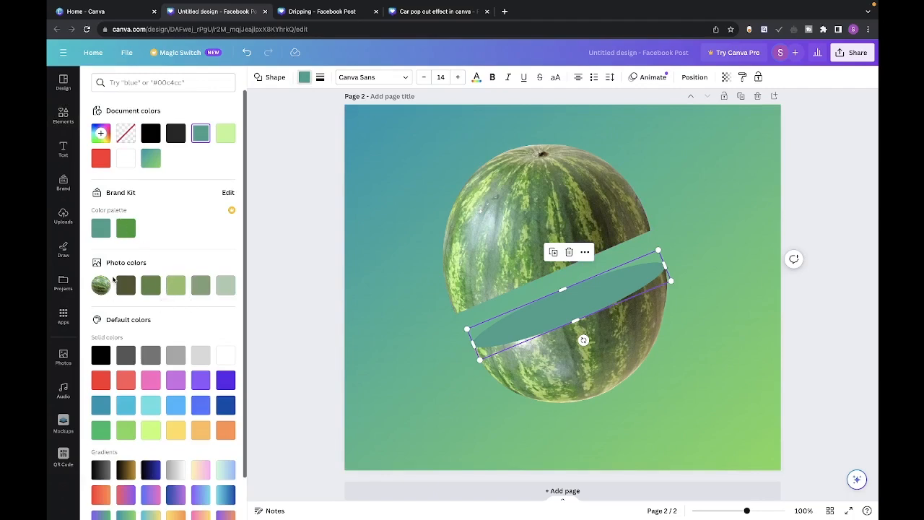
click(176, 287)
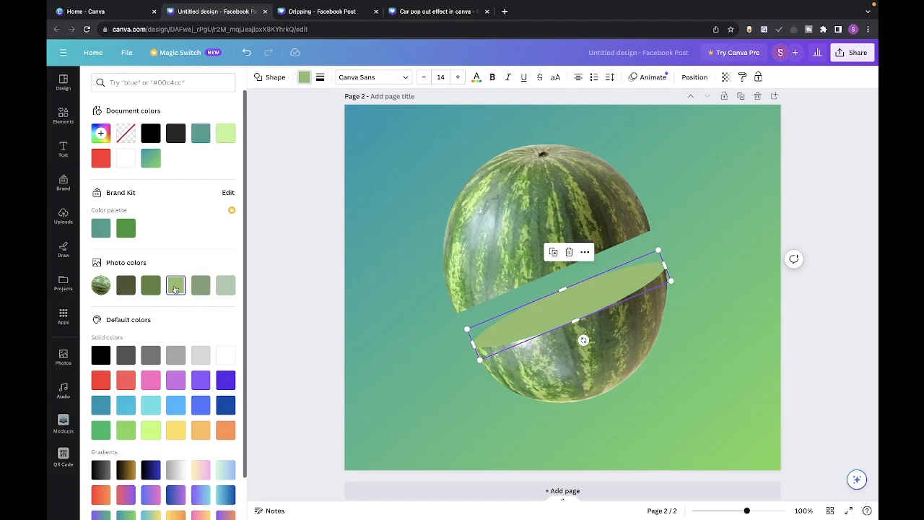
click(97, 137)
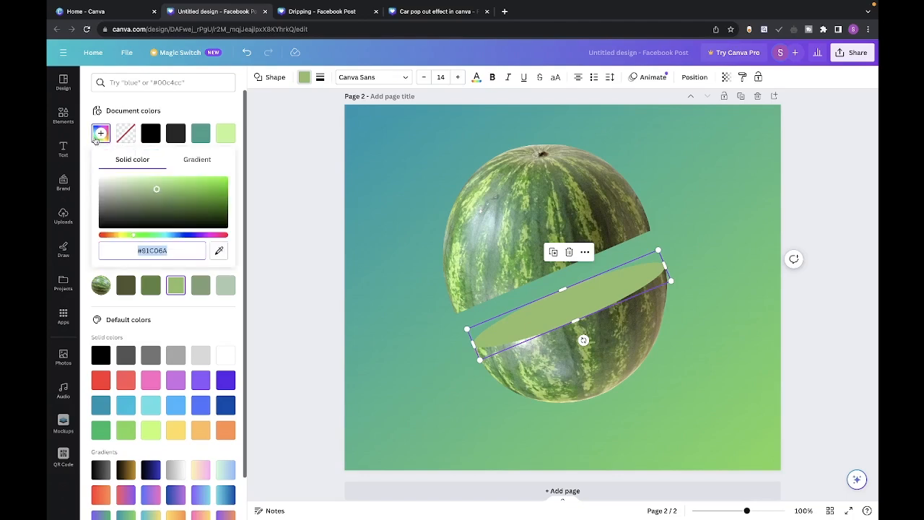
click(150, 183)
drag(149, 180, 145, 179)
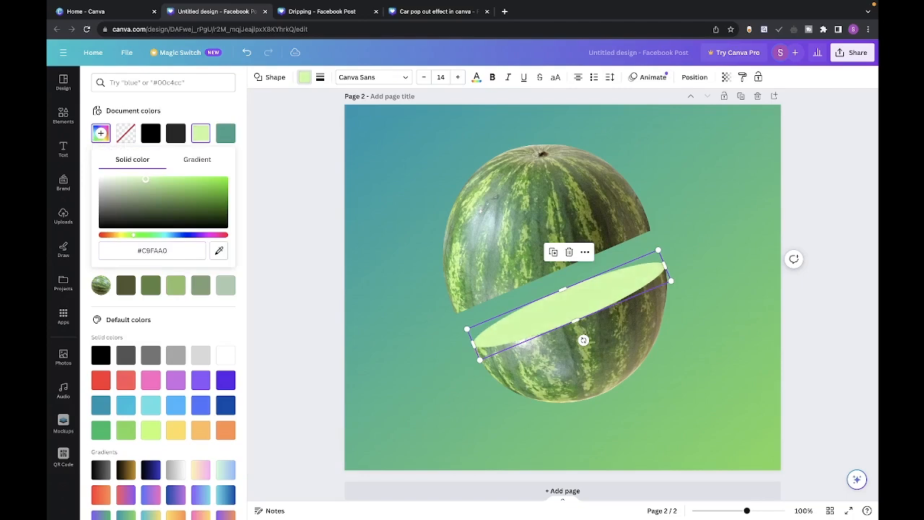
click(634, 410)
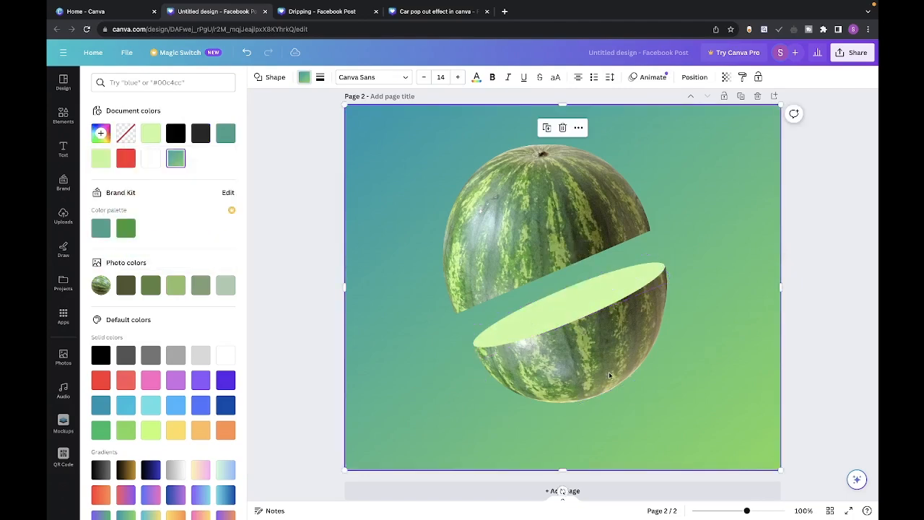
Step: Duplicate the light green ellipse, shrink the copy to sit inside the original, and fill it with the document red
click(579, 296)
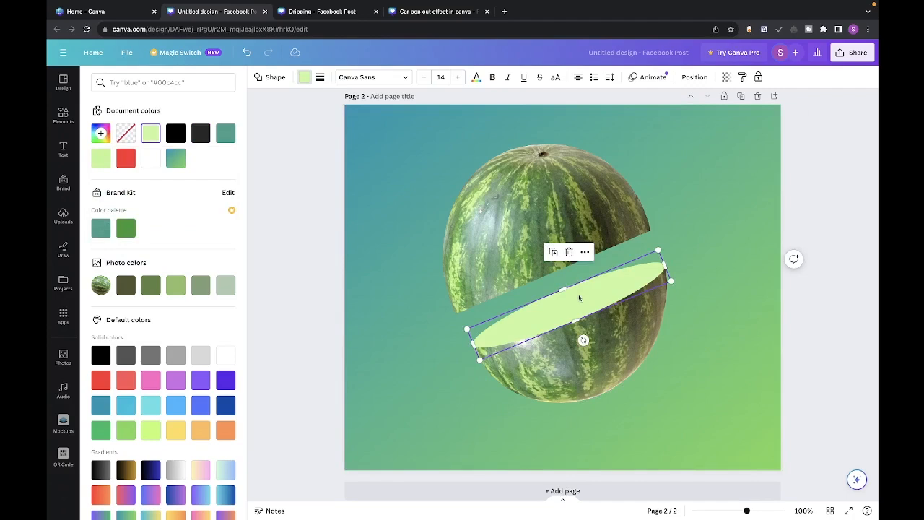
key(super+d)
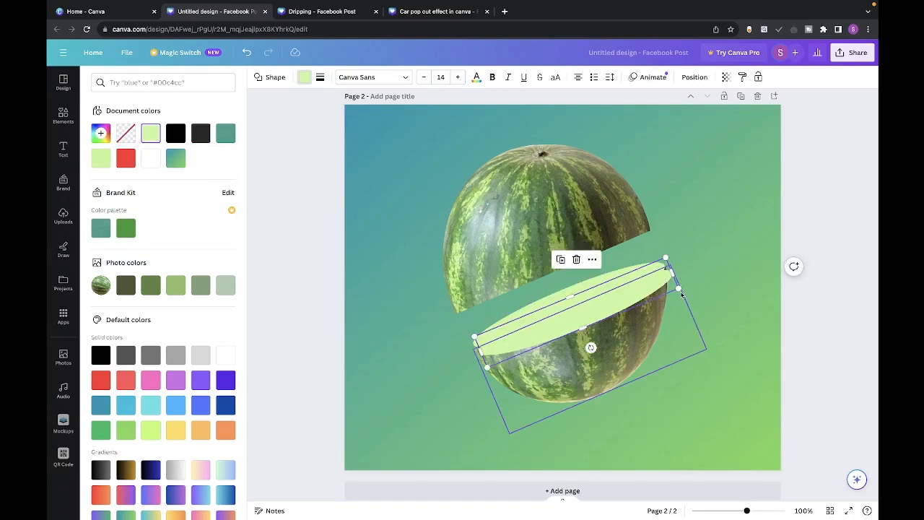
drag(681, 292, 645, 277)
drag(592, 308, 595, 294)
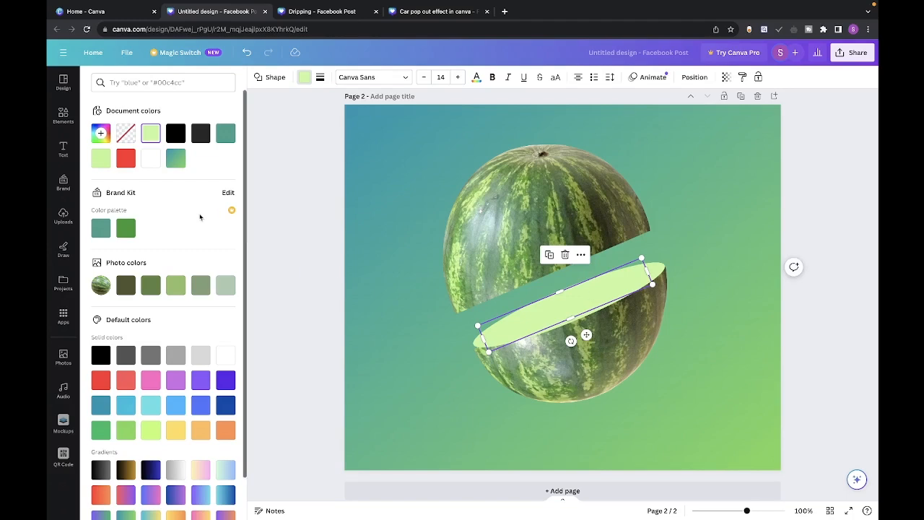
click(127, 159)
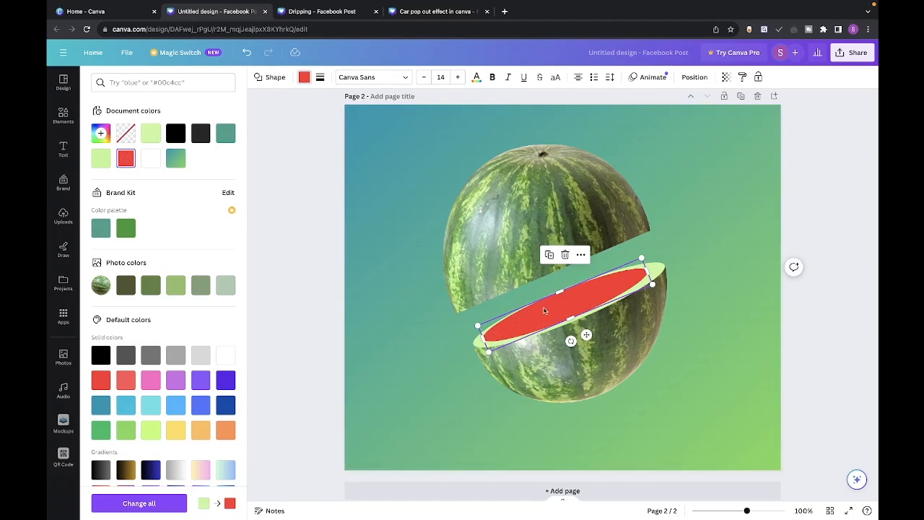
Step: Flatten and lengthen the red ellipse so a thin, even light green rim remains around it on the cut face
drag(555, 294, 556, 299)
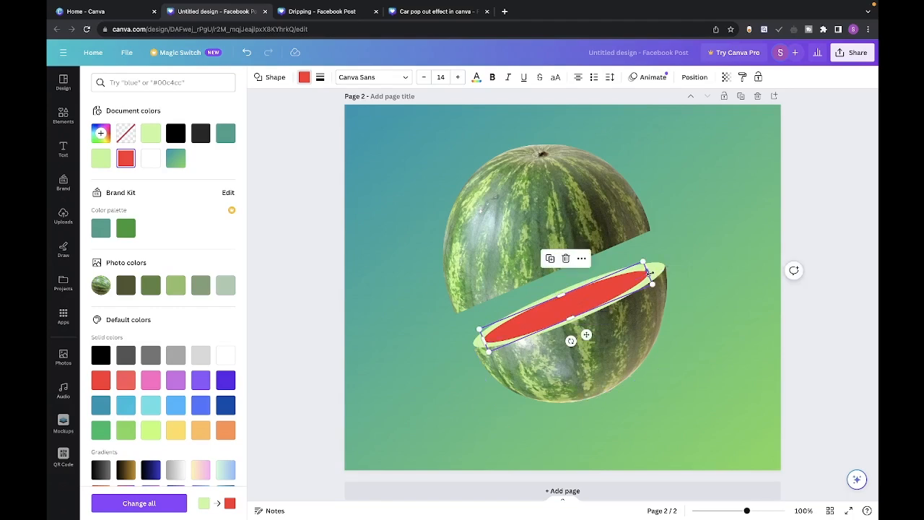
drag(648, 271, 656, 270)
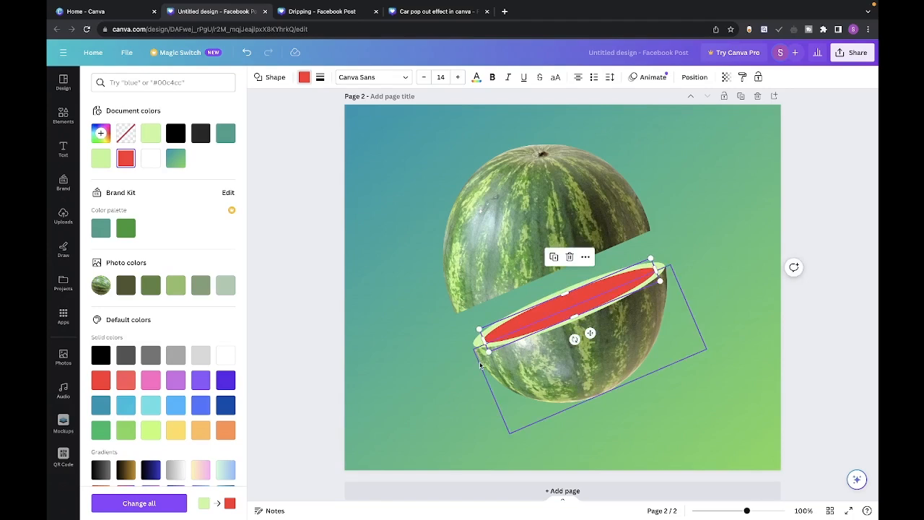
drag(486, 341, 479, 342)
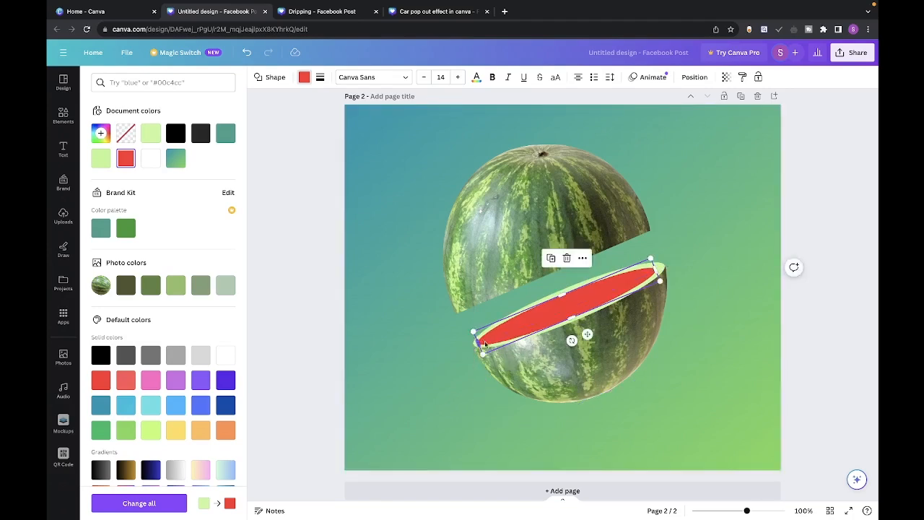
drag(657, 269, 662, 268)
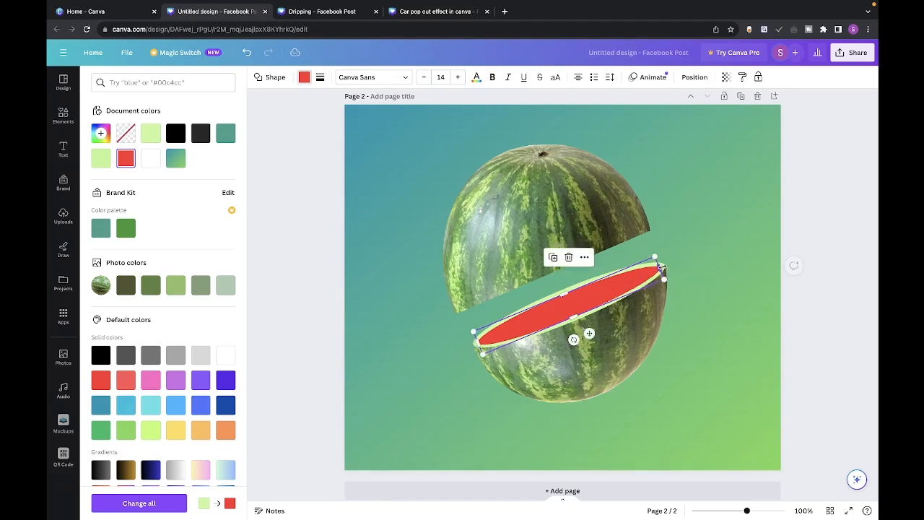
click(702, 351)
click(718, 372)
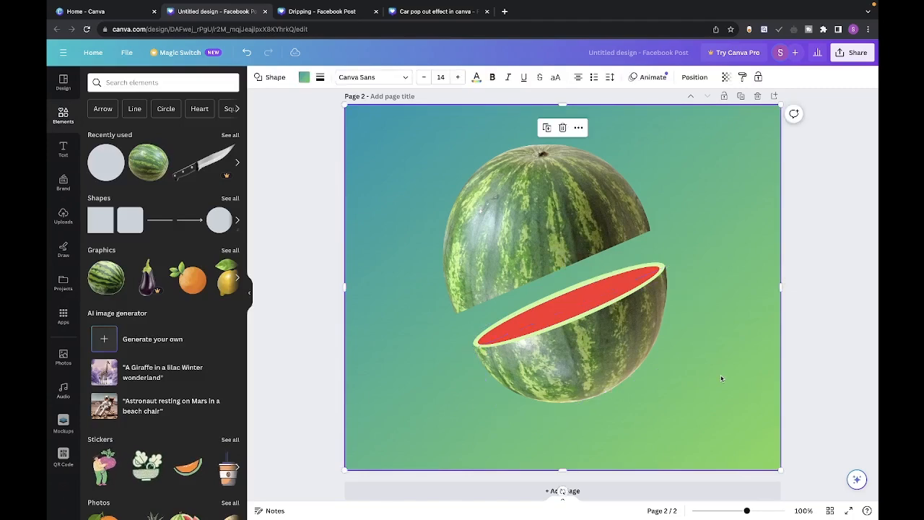
Step: Add a circle shape, flatten and shrink it into a small seed-sized ellipse, and place it near the lower-left end of the red face
click(605, 293)
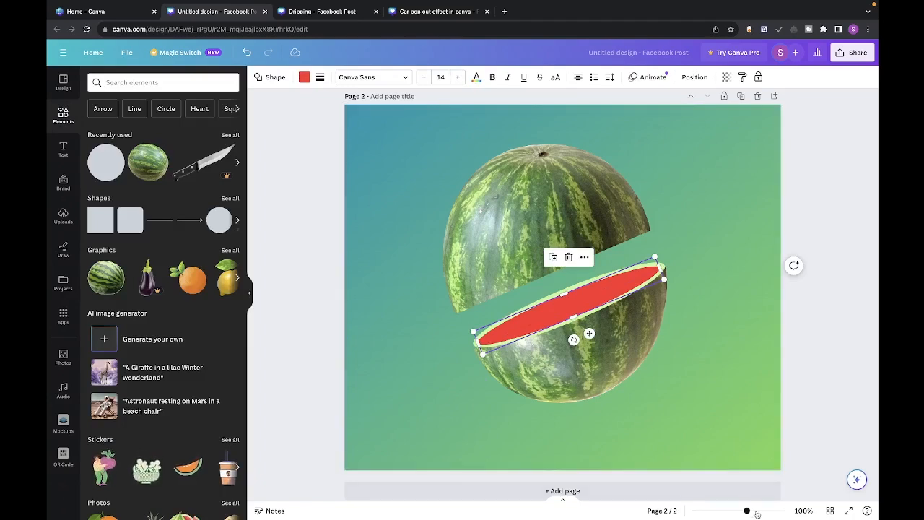
drag(748, 513, 758, 512)
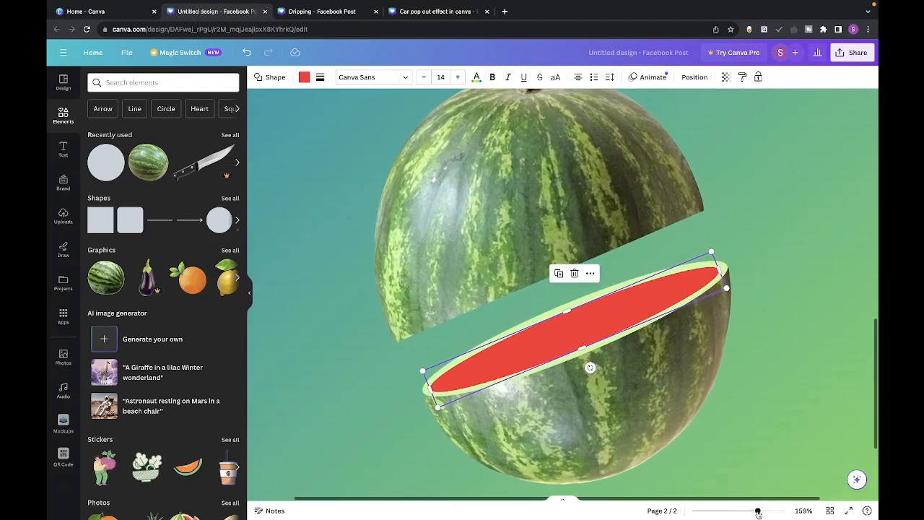
click(218, 229)
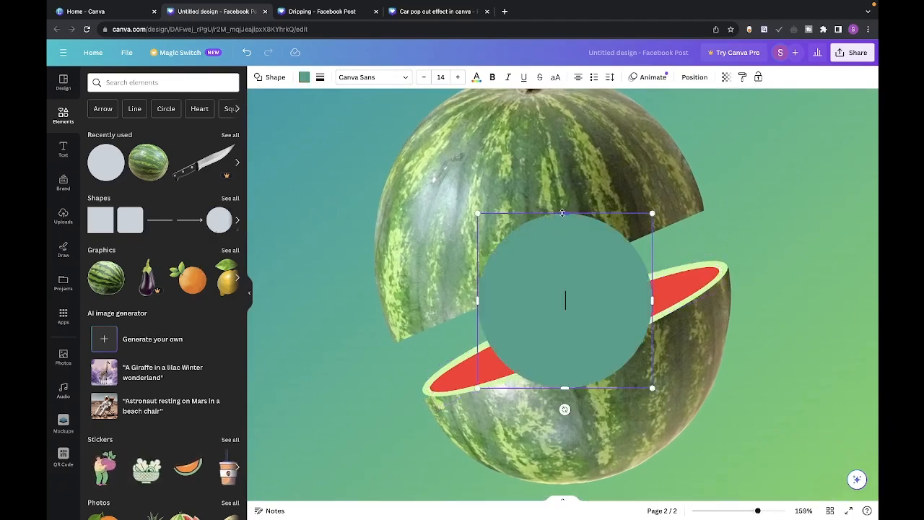
drag(562, 213, 622, 342)
click(625, 381)
click(623, 364)
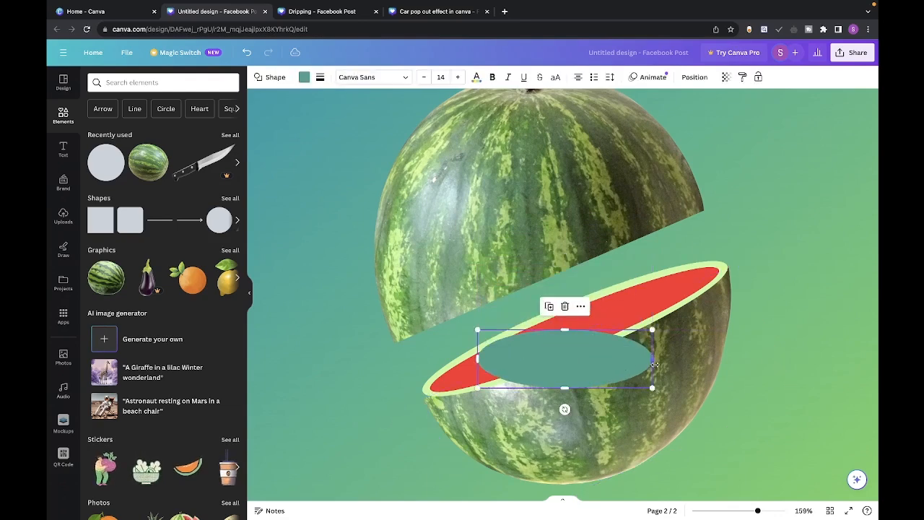
drag(651, 387, 523, 359)
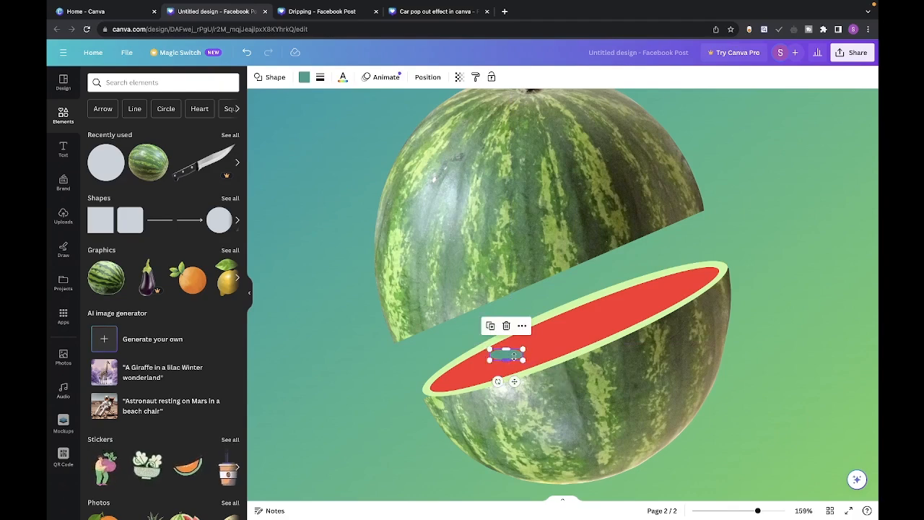
drag(523, 361, 495, 393)
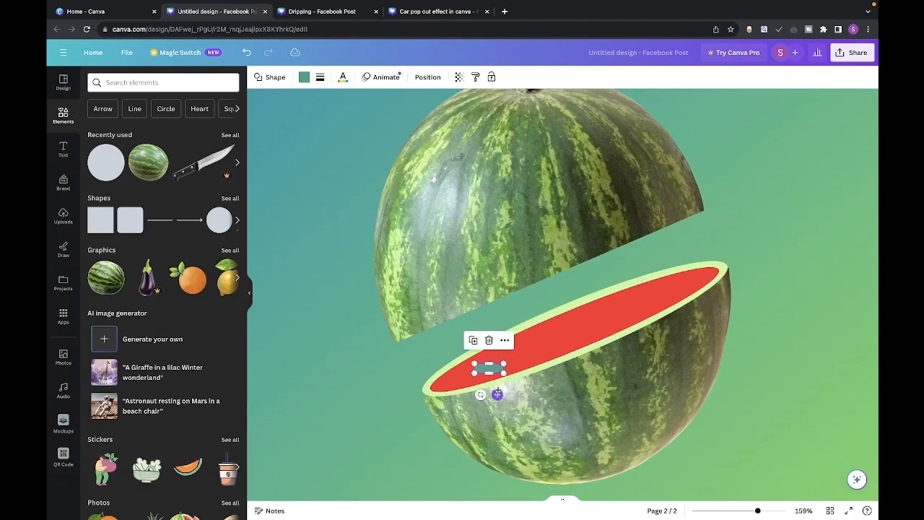
Step: Fill the small seed ellipse with the custom dark grey #393939
click(304, 77)
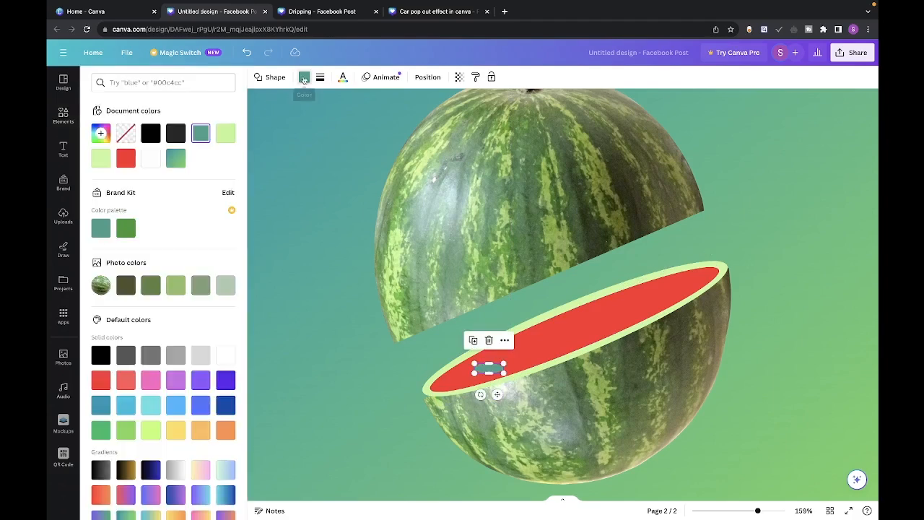
click(101, 135)
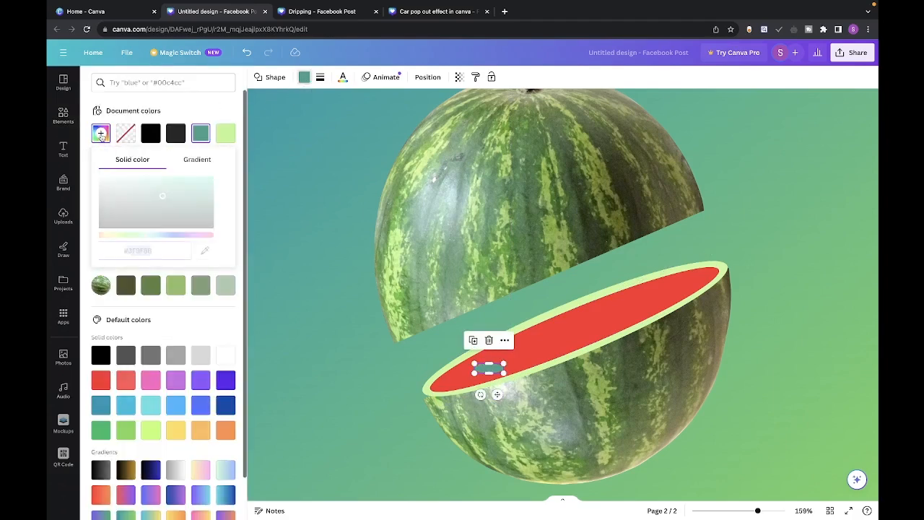
drag(100, 219, 99, 223)
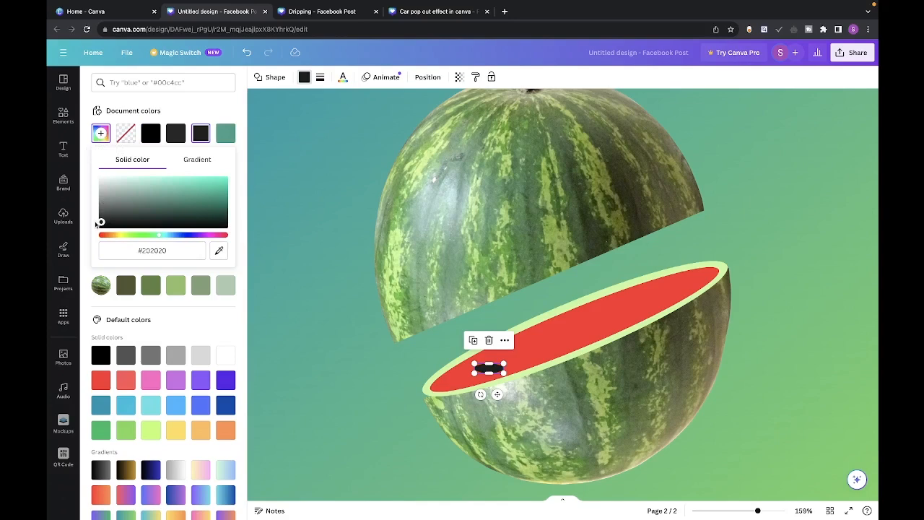
drag(95, 224, 94, 218)
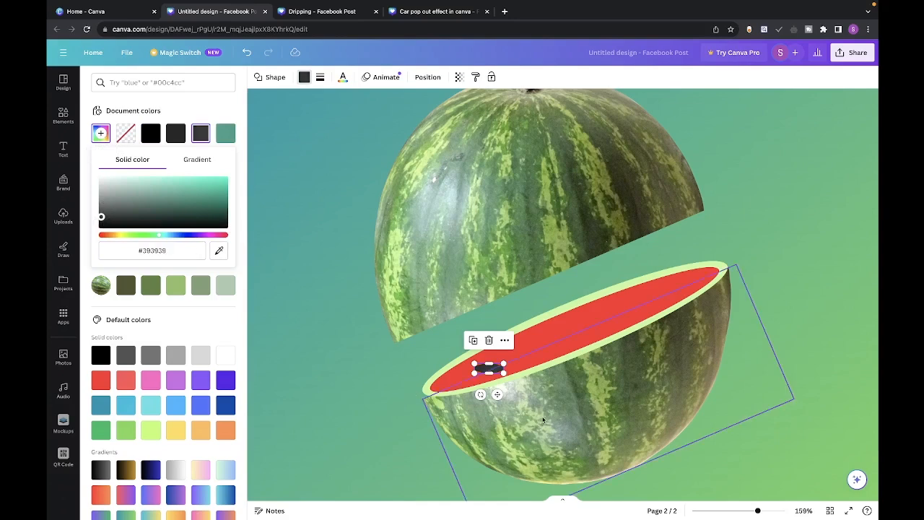
Step: Shrink the dark grey seed further and tilt it slightly to follow the slant of the cut face
scroll(520, 426, down, 2)
scroll(650, 465, down, 2)
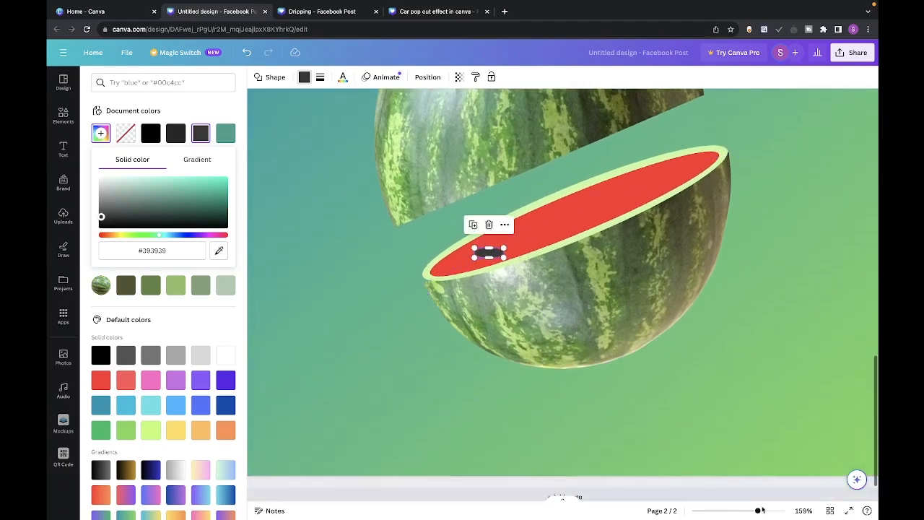
drag(757, 511, 776, 511)
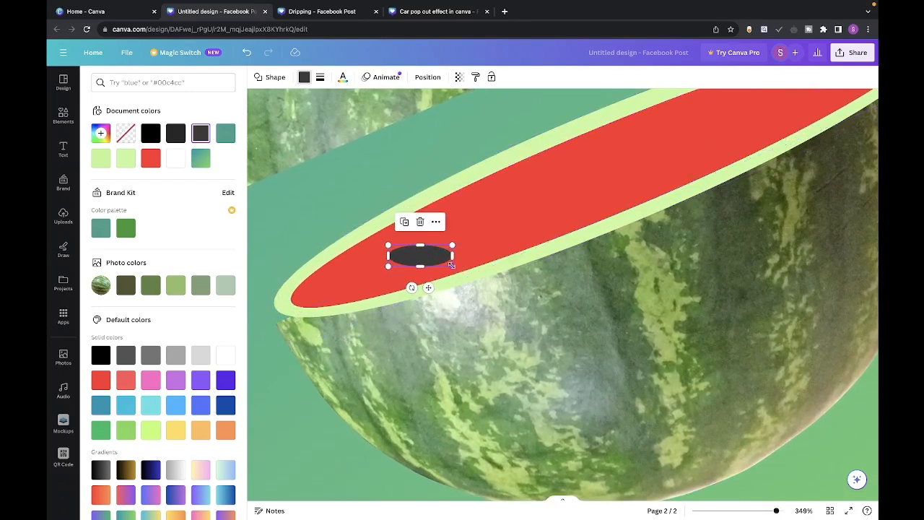
drag(451, 266, 406, 269)
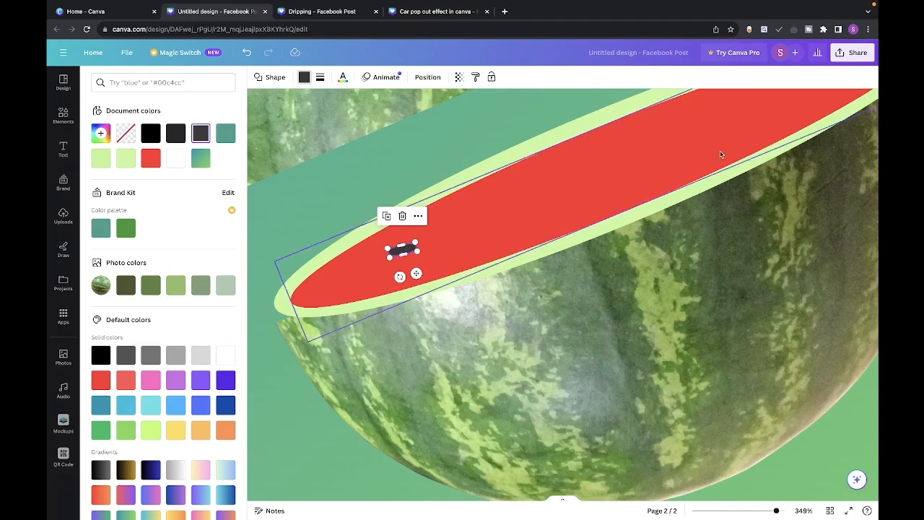
Step: Place copies of the seed one after another along the upper edge of the red face towards its upper-right end
scroll(673, 152, up, 2)
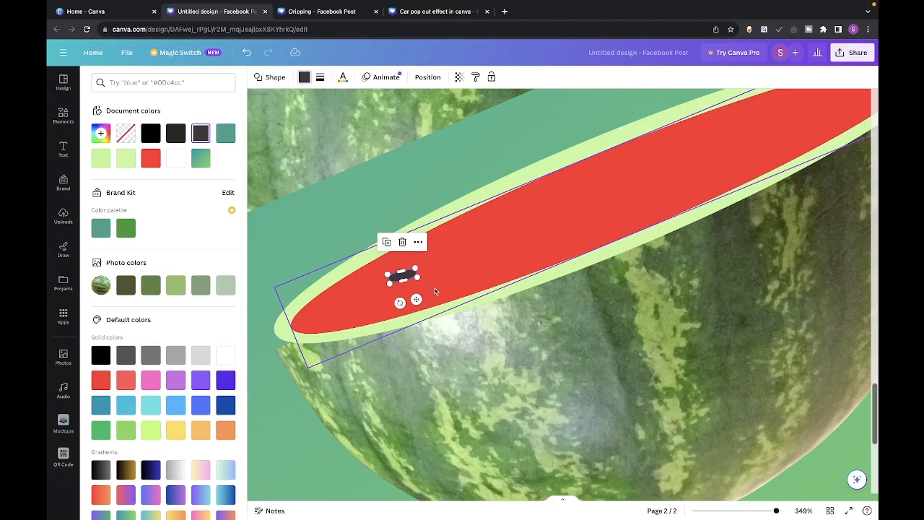
drag(416, 299, 454, 308)
drag(437, 310, 440, 273)
key(ctrl+z)
drag(441, 273, 496, 250)
drag(496, 250, 551, 222)
drag(551, 222, 599, 200)
drag(599, 201, 645, 181)
drag(645, 181, 771, 144)
scroll(771, 145, right, 1)
scroll(771, 144, up, 1)
Step: Place further seed copies in a second row along the lower edge of the red face, working back towards its lower-left end
drag(691, 182, 727, 173)
drag(727, 173, 704, 209)
drag(704, 209, 655, 239)
click(694, 185)
drag(655, 239, 603, 263)
drag(602, 263, 550, 282)
drag(550, 282, 498, 305)
drag(498, 305, 430, 327)
Step: Nudge the seeds at the lower-left end of the red face into better positions and check the overall arrangement
drag(352, 328, 364, 326)
click(403, 265)
mouse_move(399, 289)
mouse_down()
mouse_move(388, 284)
mouse_move(400, 290)
mouse_up()
drag(384, 285, 389, 286)
scroll(606, 274, down, 8)
click(633, 302)
scroll(578, 270, up, 10)
Step: Spread the seeds of both rows further towards the upper-right end of the red face, with one seed near its tip
click(462, 310)
drag(329, 351, 773, 150)
click(726, 226)
drag(630, 200, 701, 161)
drag(652, 222, 732, 193)
drag(591, 214, 652, 178)
click(611, 247)
drag(612, 247, 685, 216)
drag(536, 232, 603, 193)
drag(567, 267, 647, 264)
Step: Reposition the seeds in the middle and lower-left part of the red face so both rows are evenly spaced
drag(526, 283, 588, 270)
click(498, 248)
drag(511, 269, 574, 234)
drag(559, 236, 562, 237)
drag(588, 269, 585, 264)
drag(458, 265, 510, 259)
drag(410, 288, 458, 258)
drag(483, 302, 528, 286)
drag(524, 310, 528, 310)
drag(458, 258, 476, 274)
drag(491, 269, 485, 275)
drag(427, 320, 469, 311)
drag(368, 306, 416, 281)
drag(413, 306, 417, 306)
drag(381, 338, 410, 352)
drag(344, 332, 376, 325)
Step: Fine-tune the spacing of the seeds in the lower row and deselect them to check the whole cut face
click(737, 193)
drag(734, 219, 741, 218)
drag(470, 311, 470, 309)
drag(529, 285, 529, 286)
drag(584, 265, 579, 266)
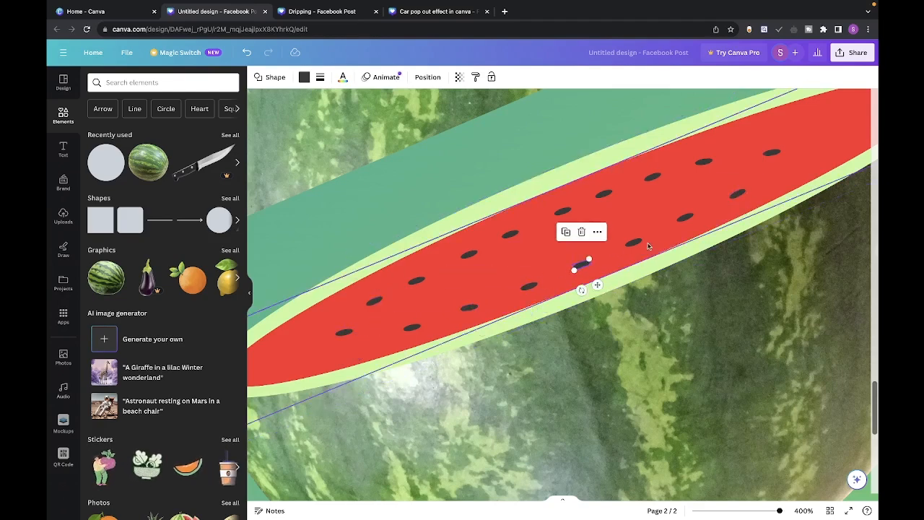
click(751, 271)
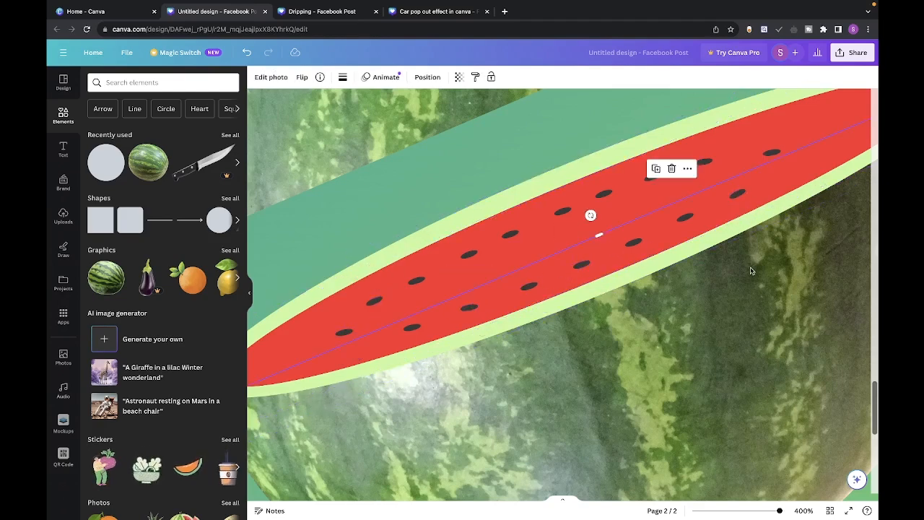
ctrl+scroll(751, 271, down, 5)
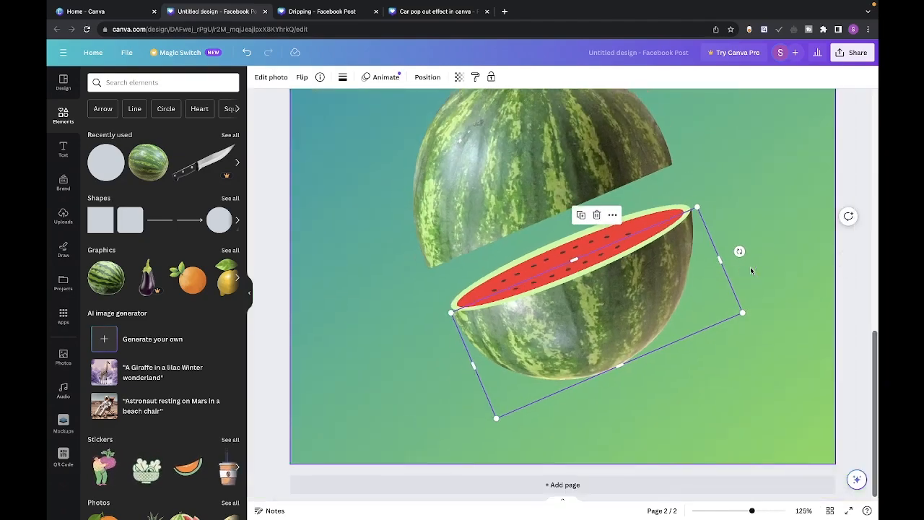
click(771, 282)
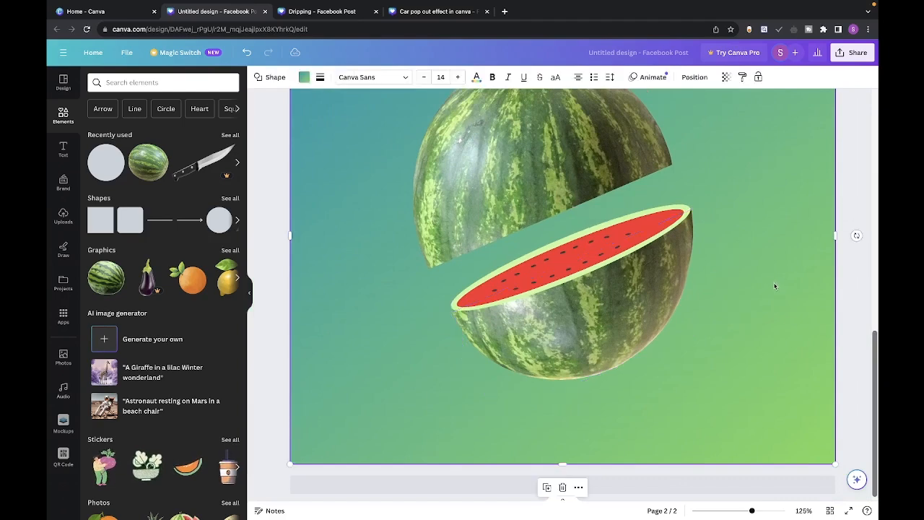
Step: Extend the lower seed row with a copy of its last seed, placed further towards the upper-right end
click(634, 234)
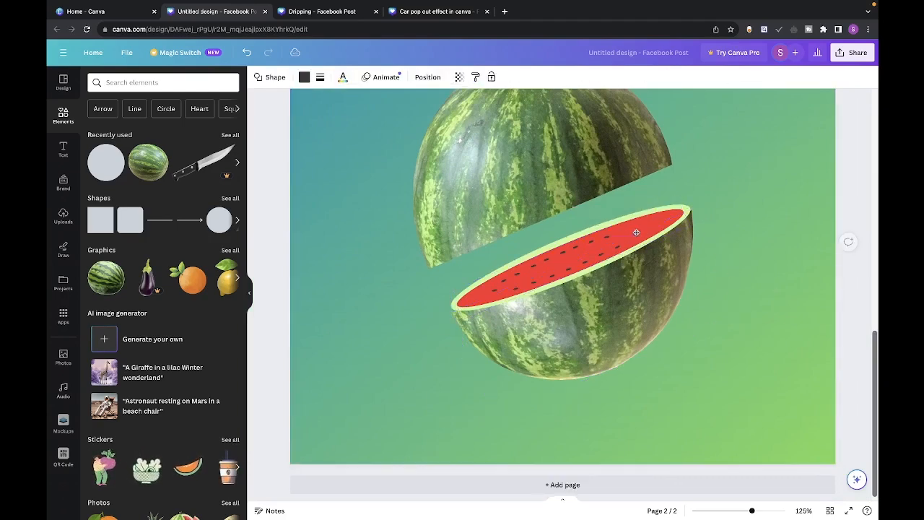
scroll(641, 227, up, 1)
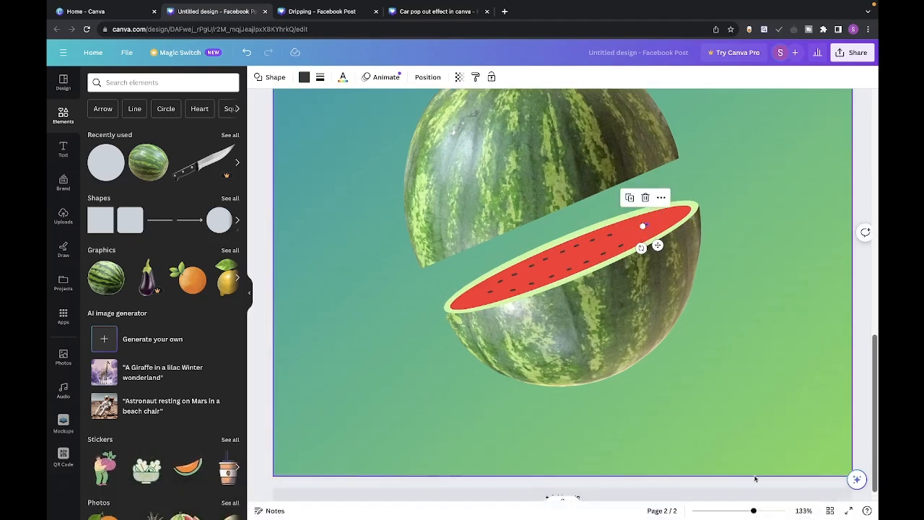
drag(753, 511, 775, 510)
drag(717, 211, 745, 199)
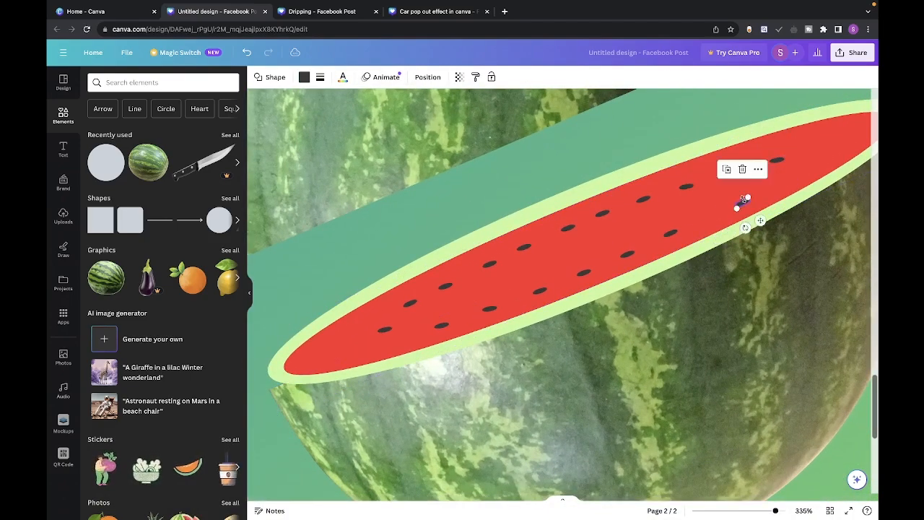
key(ctrl+z)
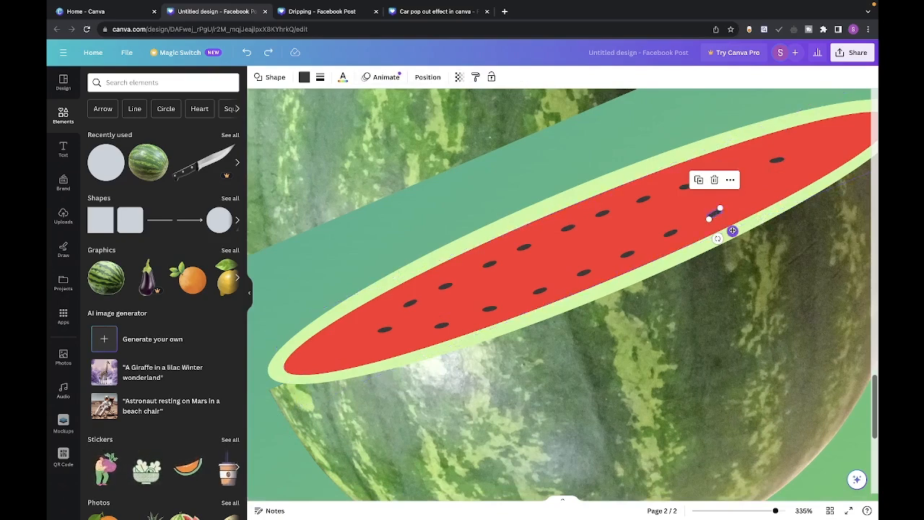
drag(732, 231, 764, 207)
Step: Copy a seed of the upper row into the gap before the row's last seed, and deselect it
click(687, 187)
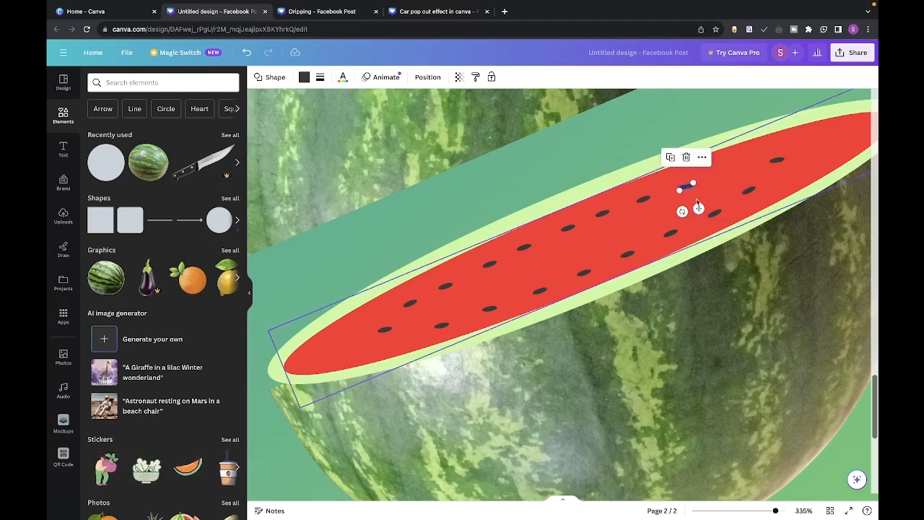
drag(699, 209, 739, 190)
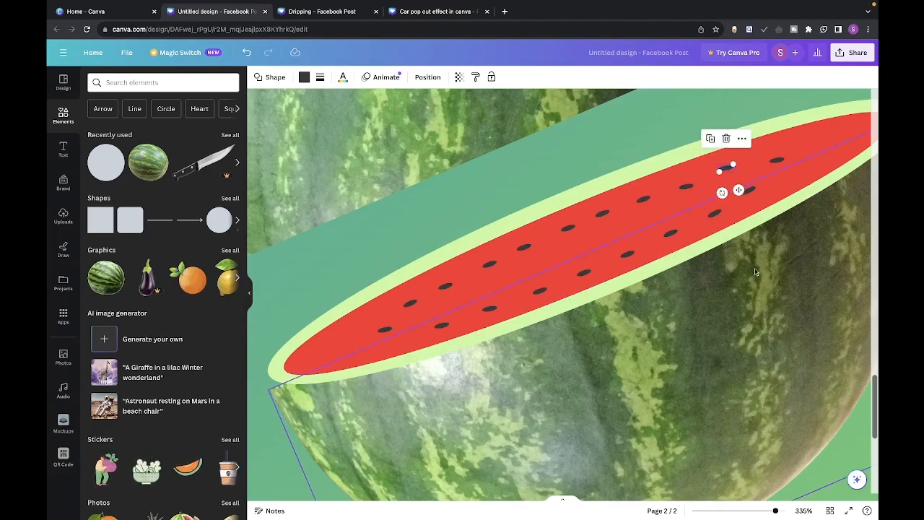
scroll(756, 272, down, 5)
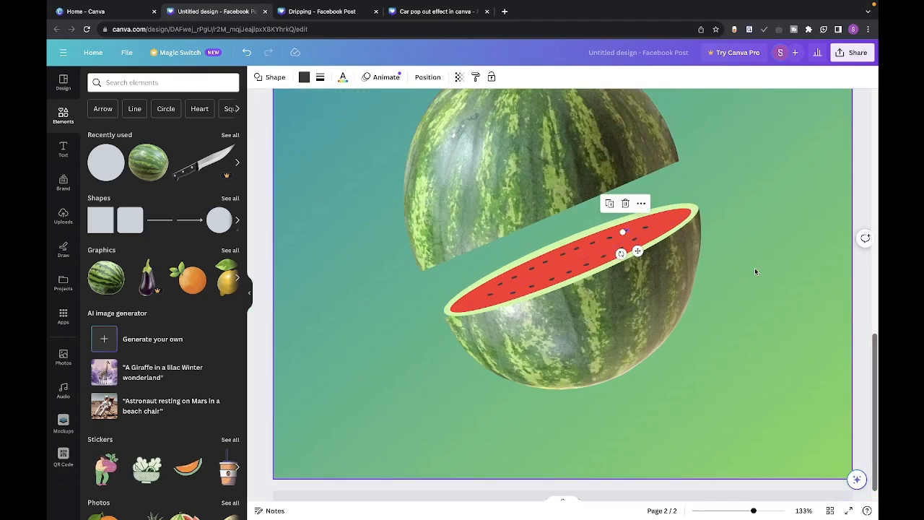
key(ctrl+minus)
click(802, 304)
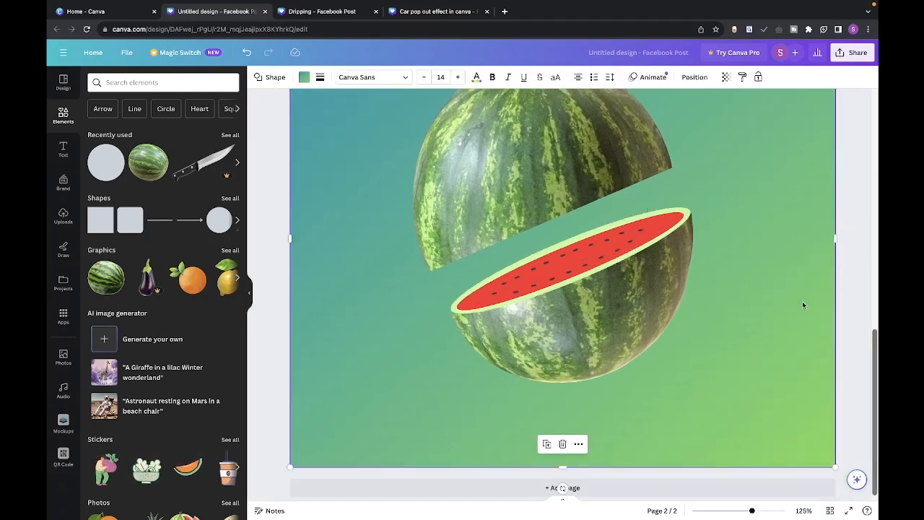
Step: Search the elements for "shadow" and add the free flat, soft dark shadow graphic to page 2
key(ctrl+minus)
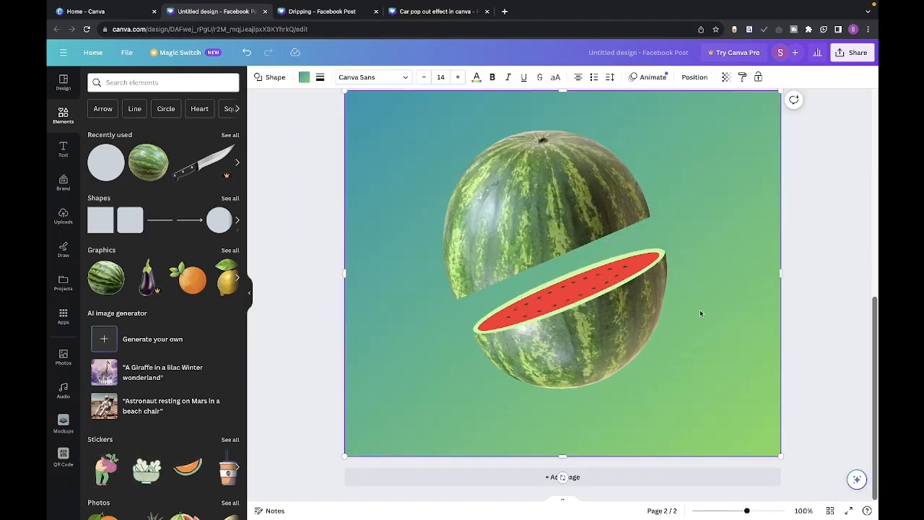
click(143, 81)
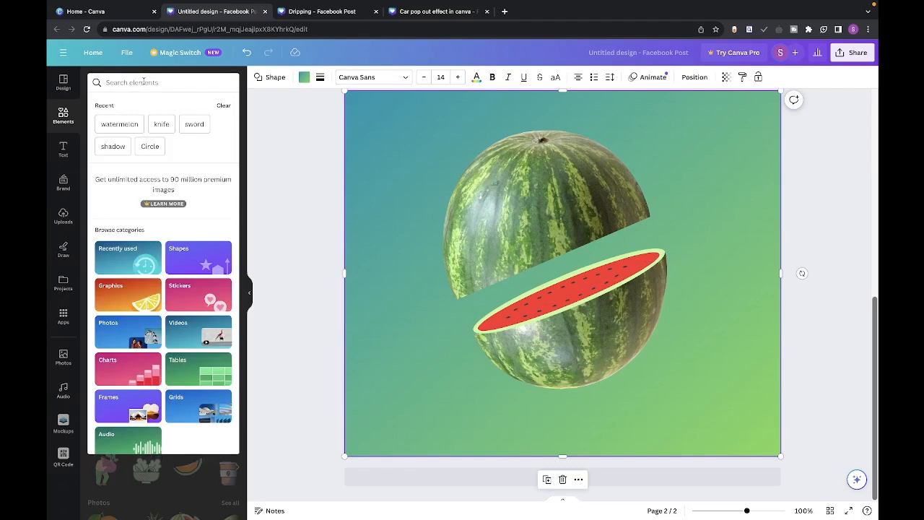
text(shadow)
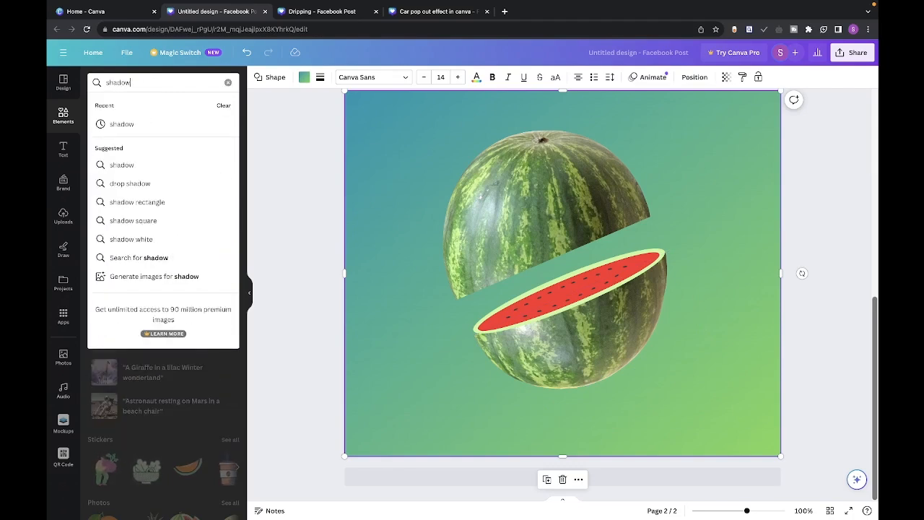
key(Return)
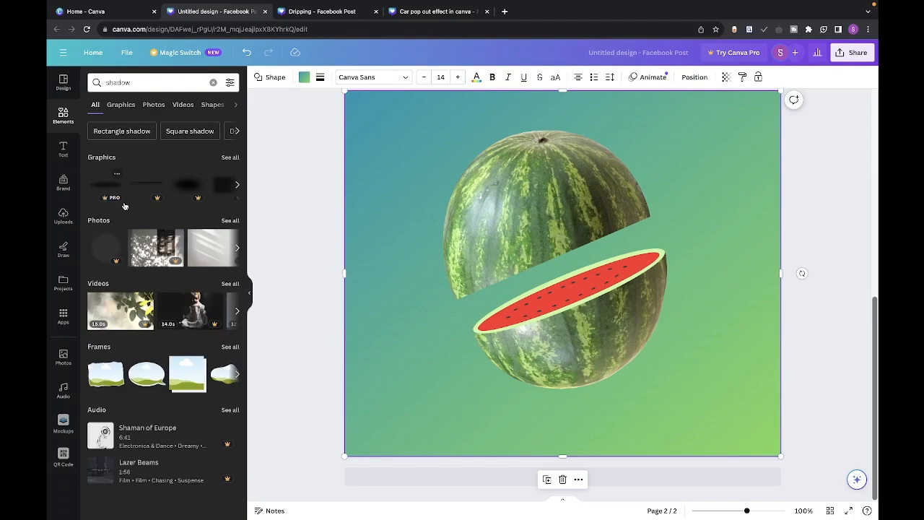
scroll(169, 197, right, 1)
scroll(170, 197, right, 1)
scroll(168, 196, right, 1)
scroll(167, 194, right, 1)
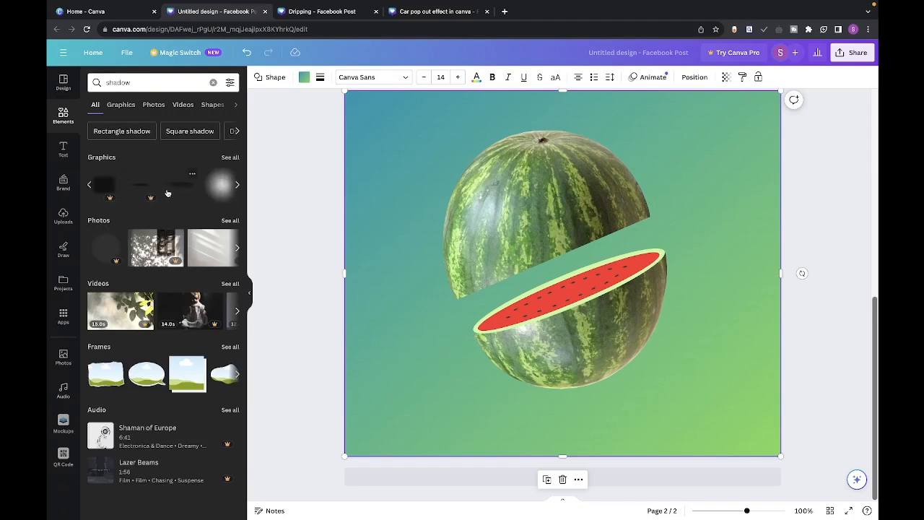
click(174, 191)
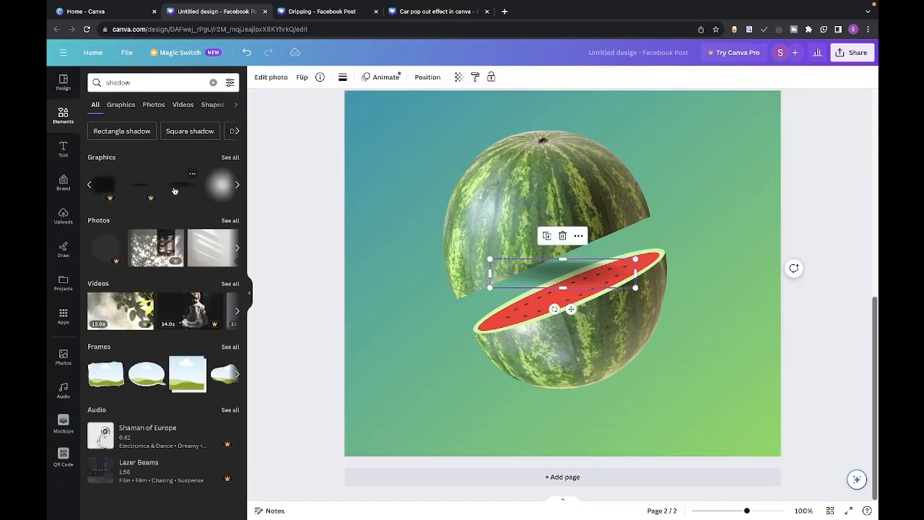
Step: Tilt the shadow to match the slanted cut, centre it over the red cut face of the lower half, and deselect it
drag(559, 273, 558, 286)
drag(554, 324, 589, 326)
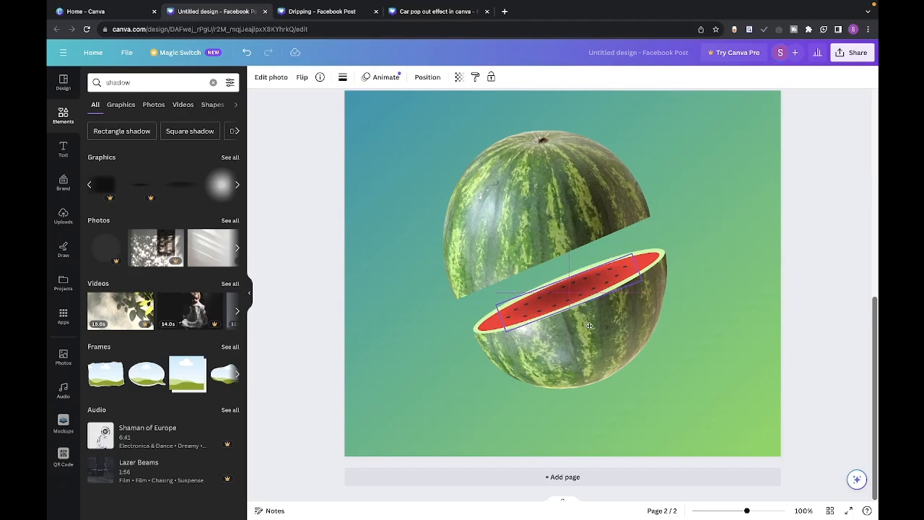
drag(590, 326, 590, 326)
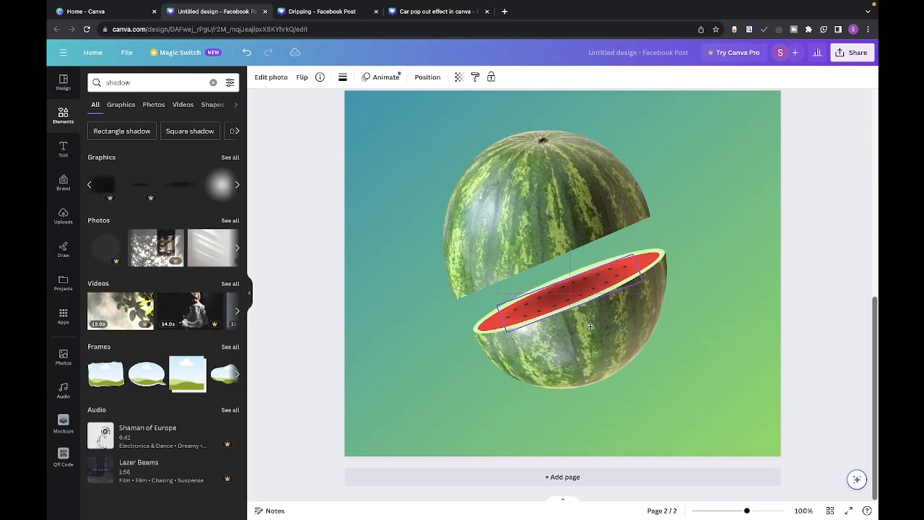
click(748, 347)
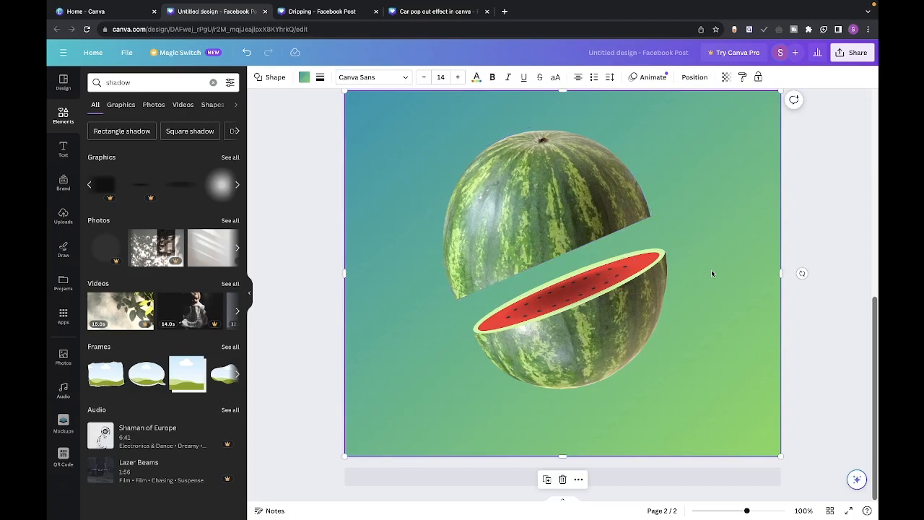
Step: Select the rind, red flesh, seeds and shadow of the cut face without the two watermelon halves, and group them
drag(803, 332, 476, 234)
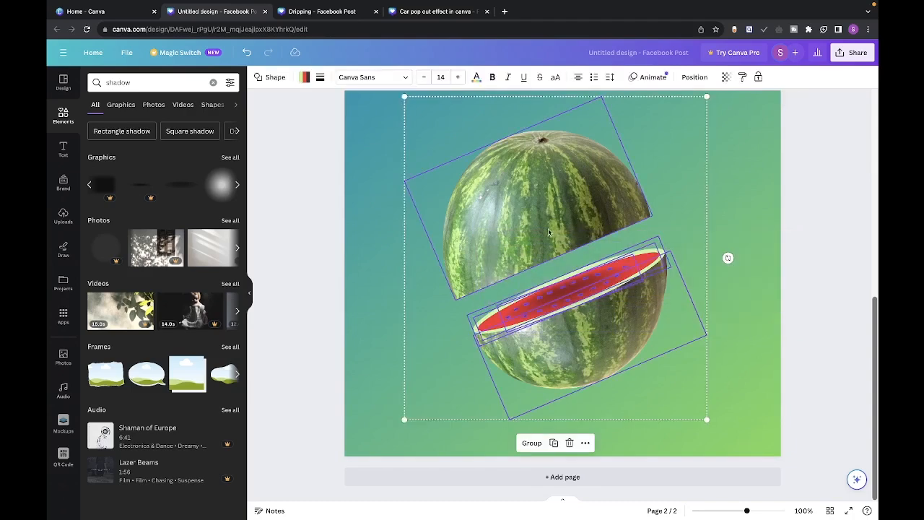
shift+click(602, 214)
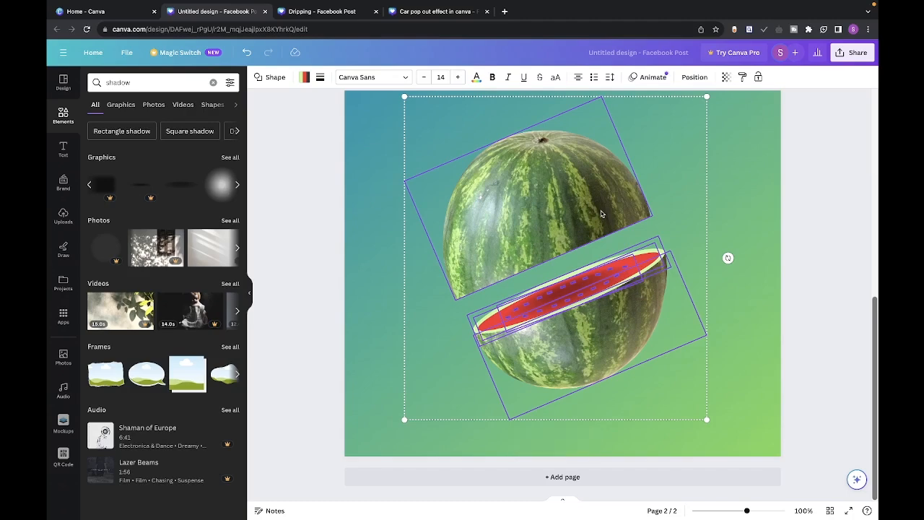
shift+click(623, 333)
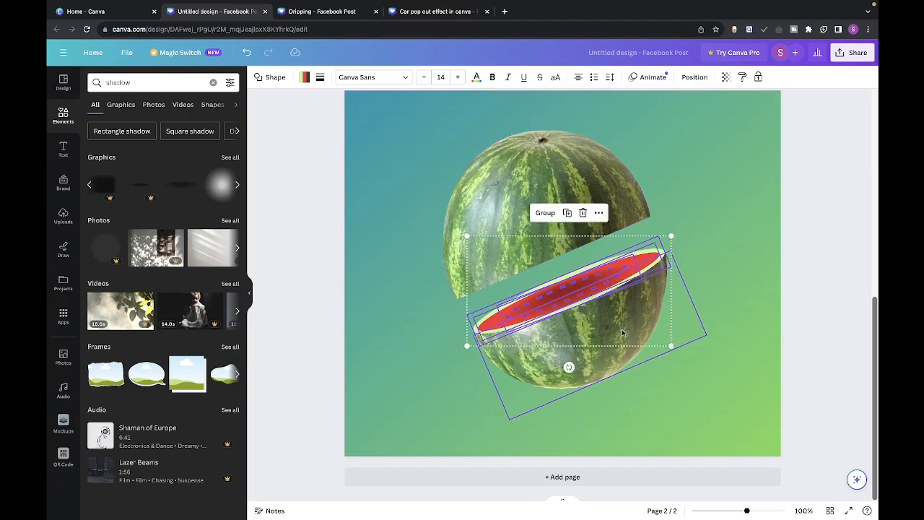
key(ctrl+g)
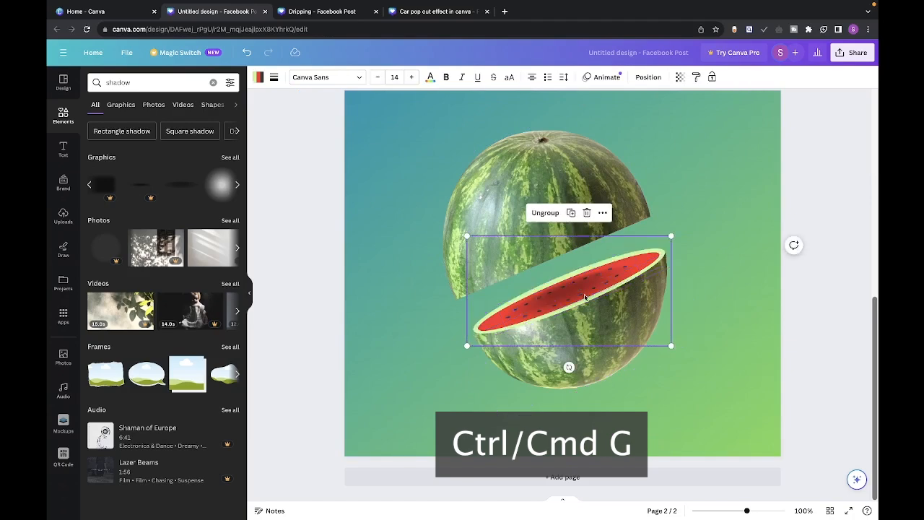
Step: Place a copy of the cut-face group on the upper half's slanted edge, and resize and nudge it to fit
drag(585, 298, 569, 261)
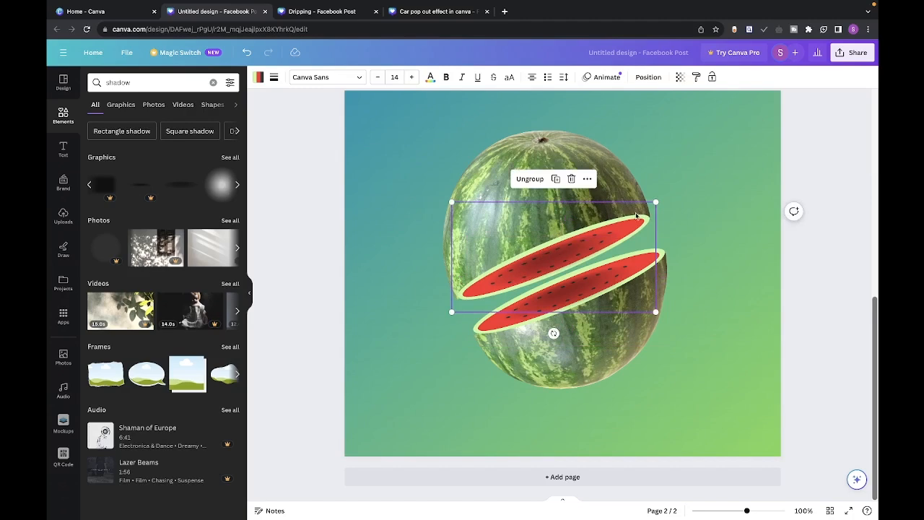
drag(655, 202, 641, 219)
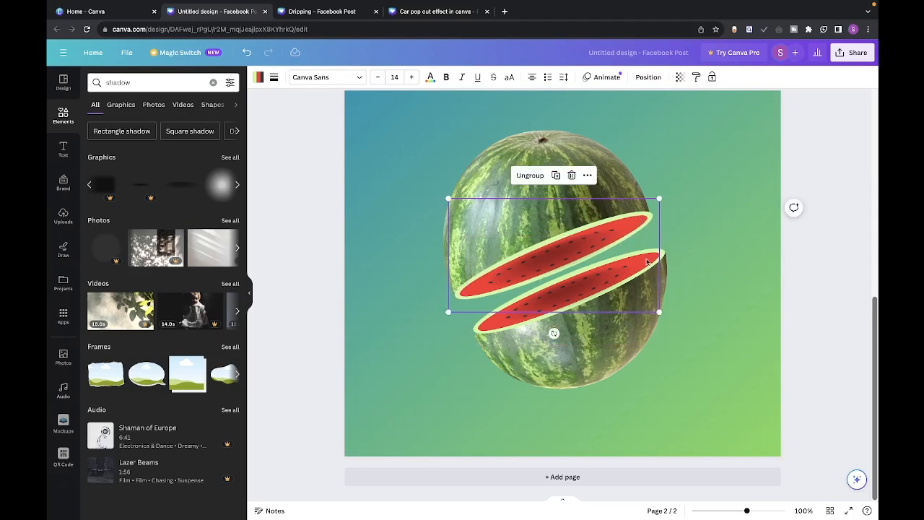
key(Escape)
click(647, 262)
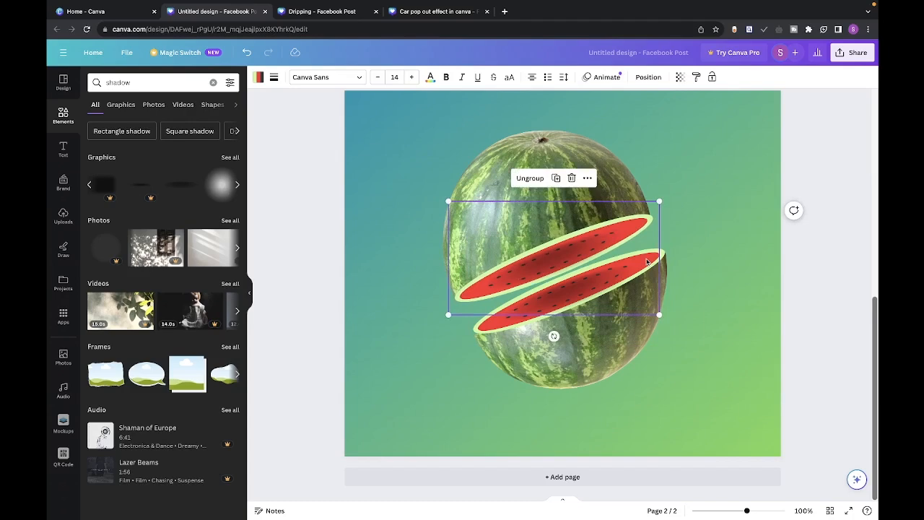
drag(658, 313, 656, 312)
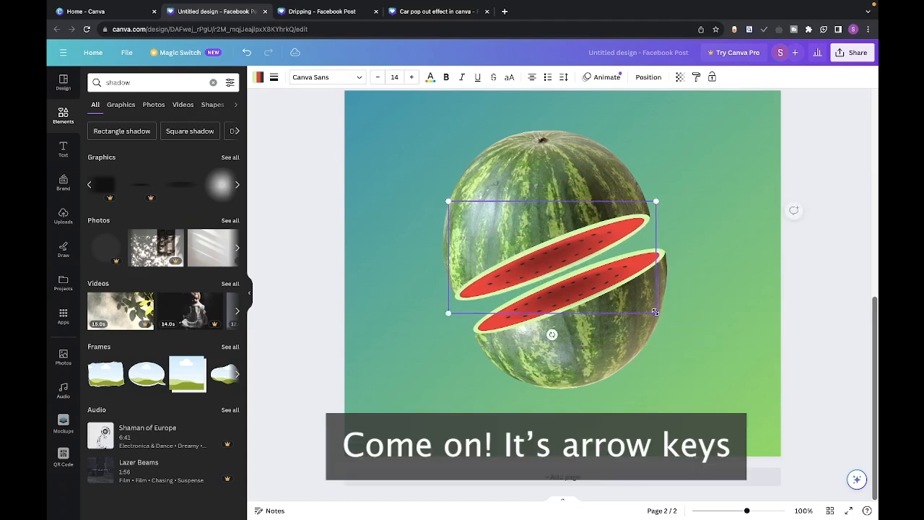
key(Right)
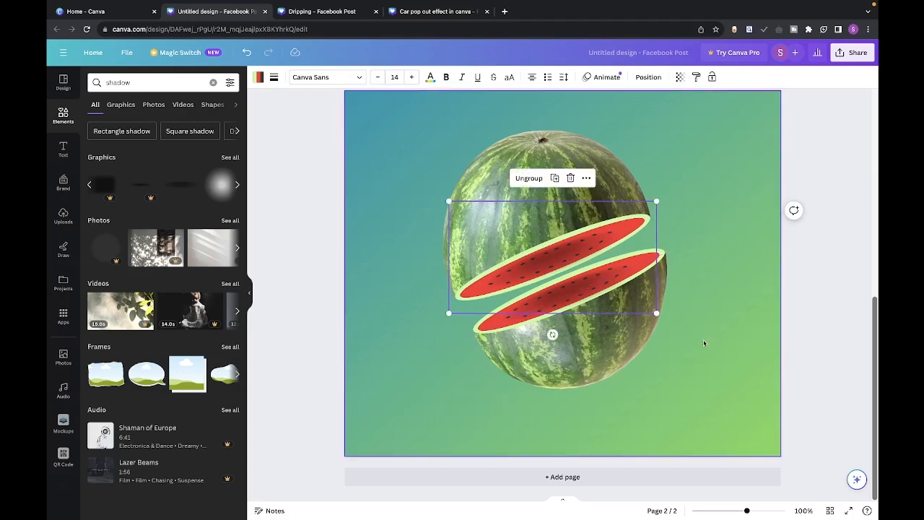
Step: Spread the halves further apart, moving the upper half with its cut face upward and the lower half with its face to the right
click(551, 157)
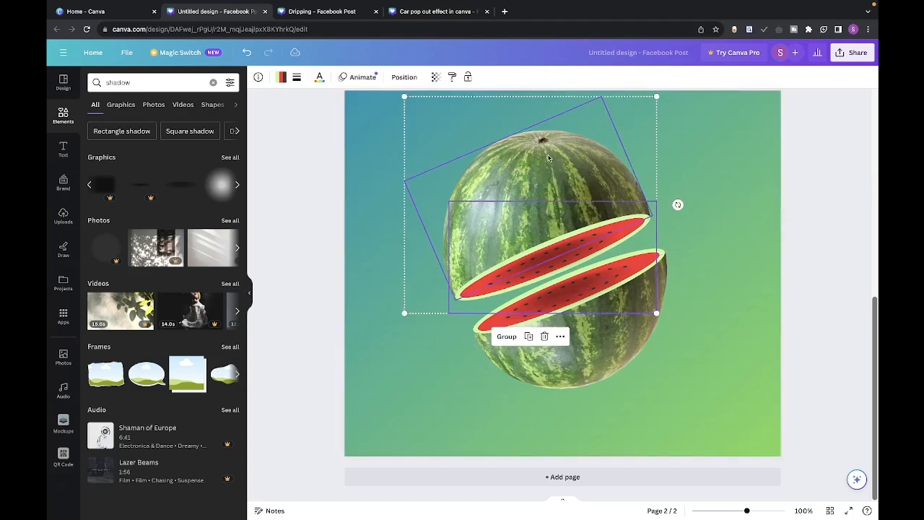
drag(551, 158, 538, 137)
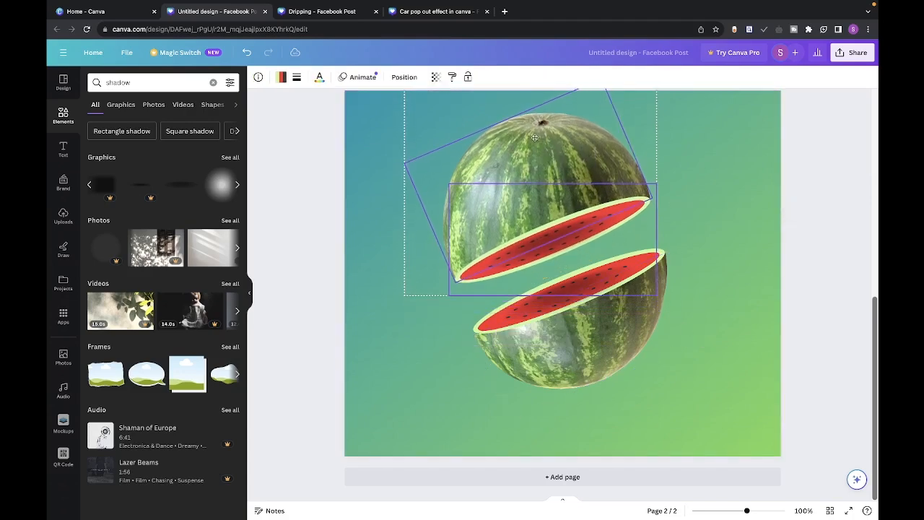
click(620, 319)
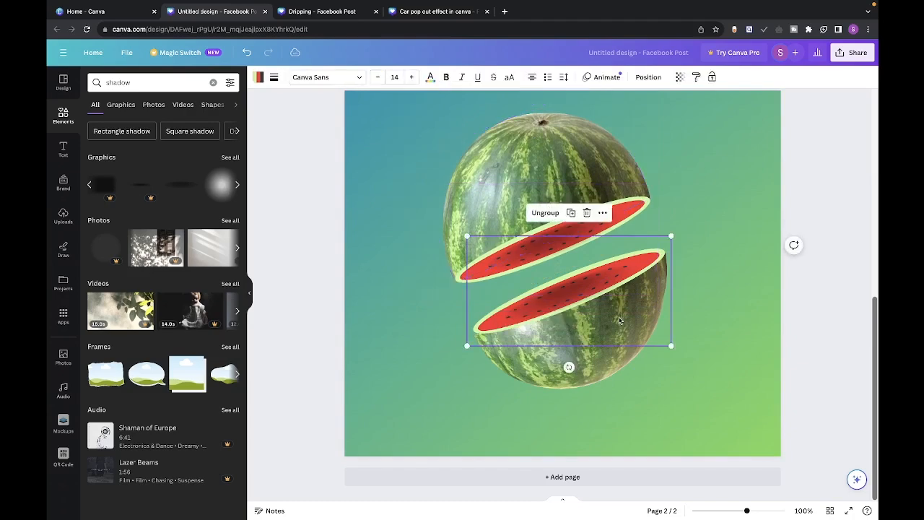
click(615, 366)
drag(614, 366, 624, 375)
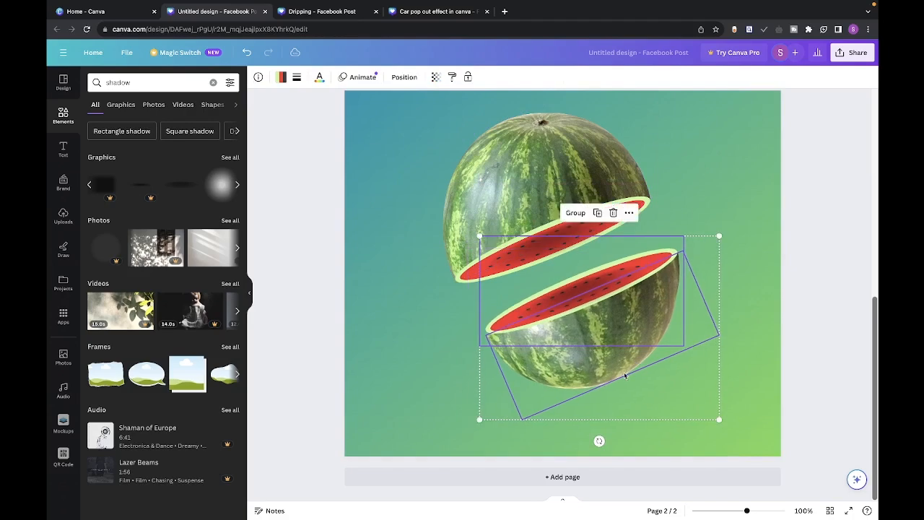